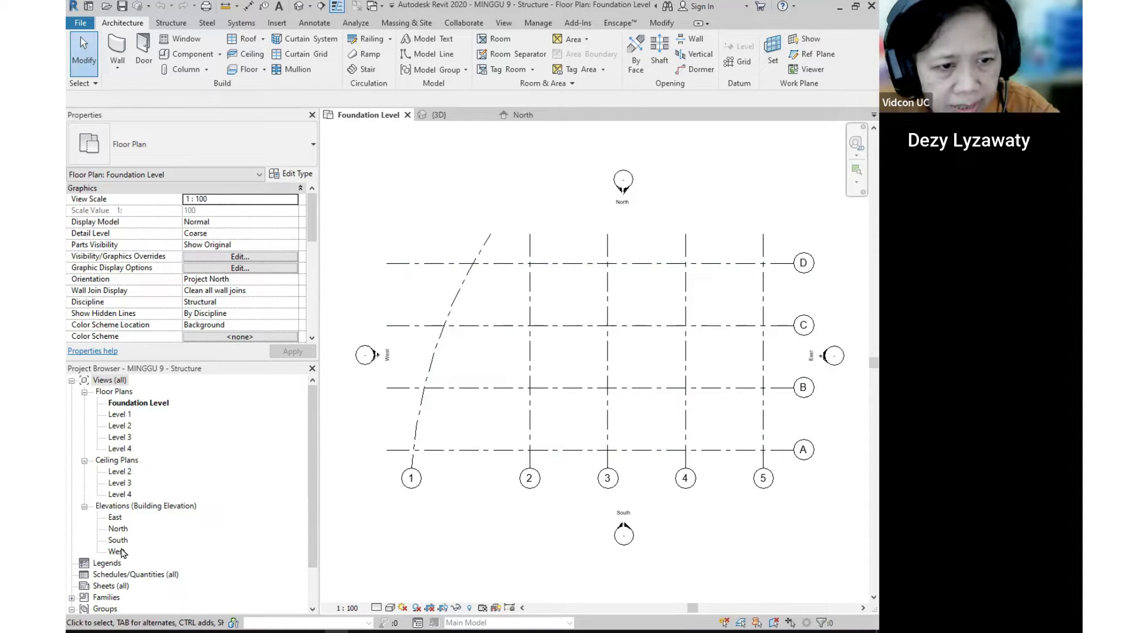
- Open the South elevation and examine the grid lines and the levels from Foundation Level to Level 4
double_click(121, 540)
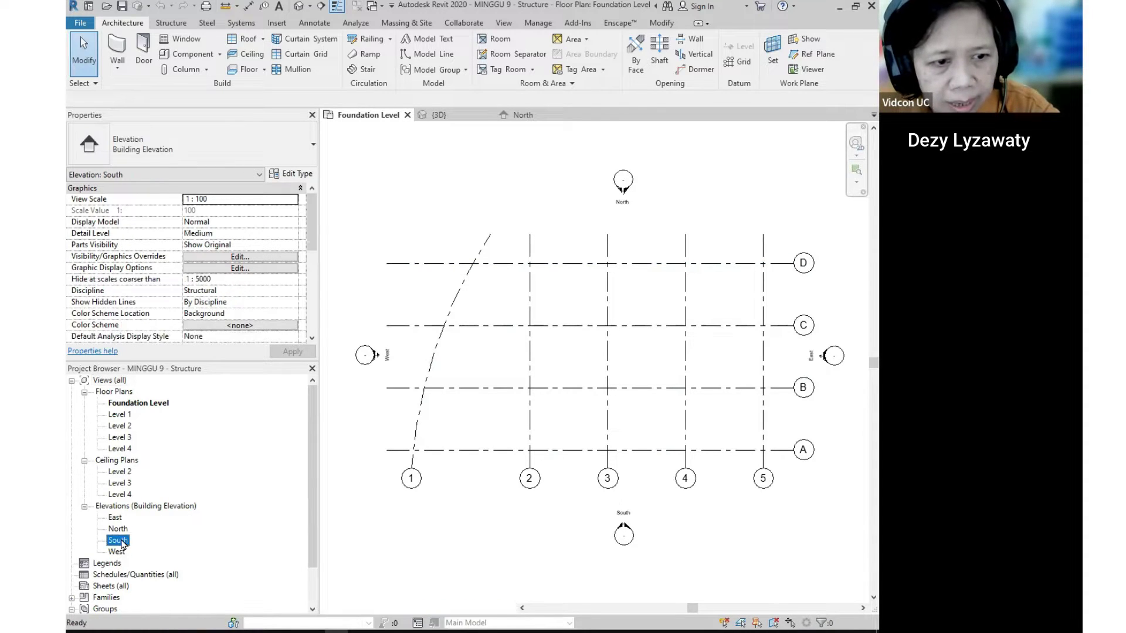
scroll(706, 506, down, 1)
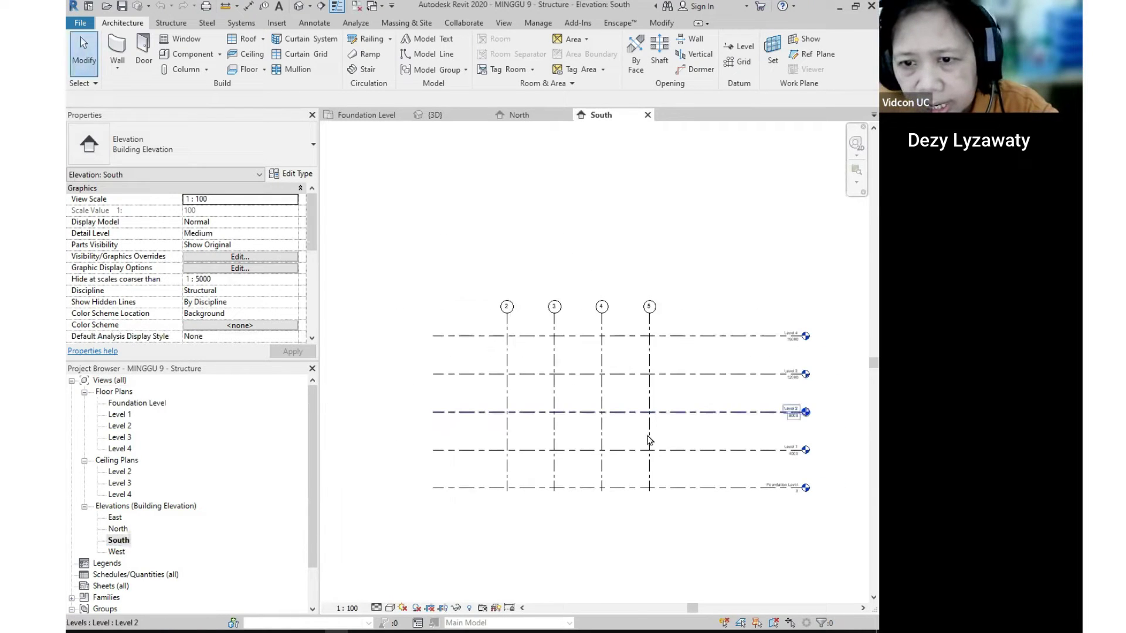
click(649, 496)
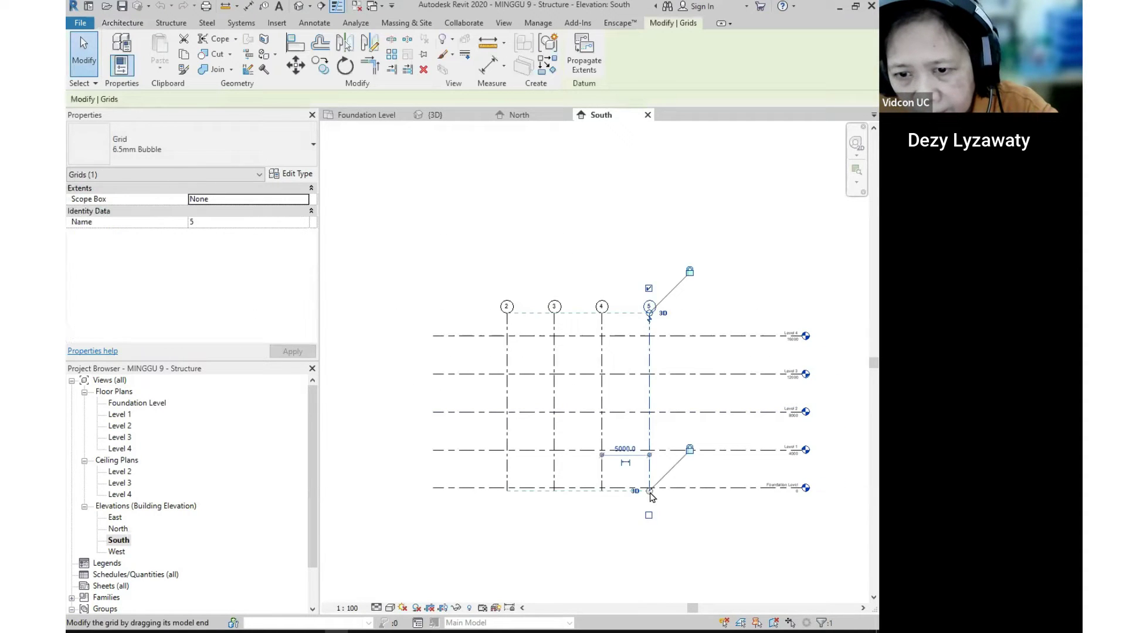
key(Escape)
scroll(703, 471, up, 4)
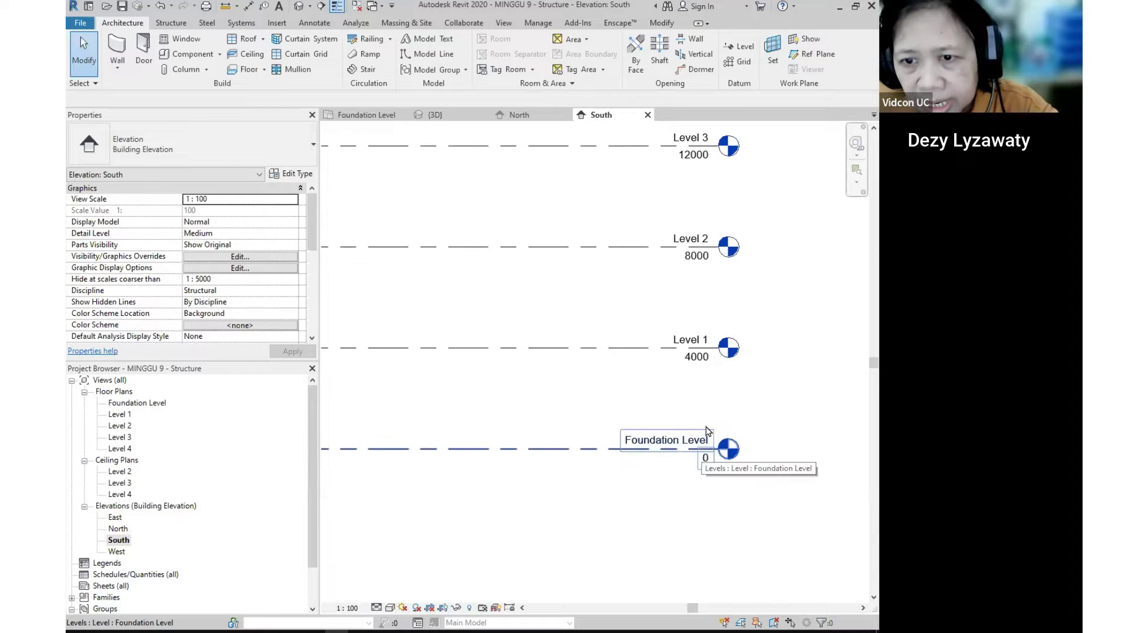
scroll(744, 410, down, 1)
scroll(710, 276, down, 3)
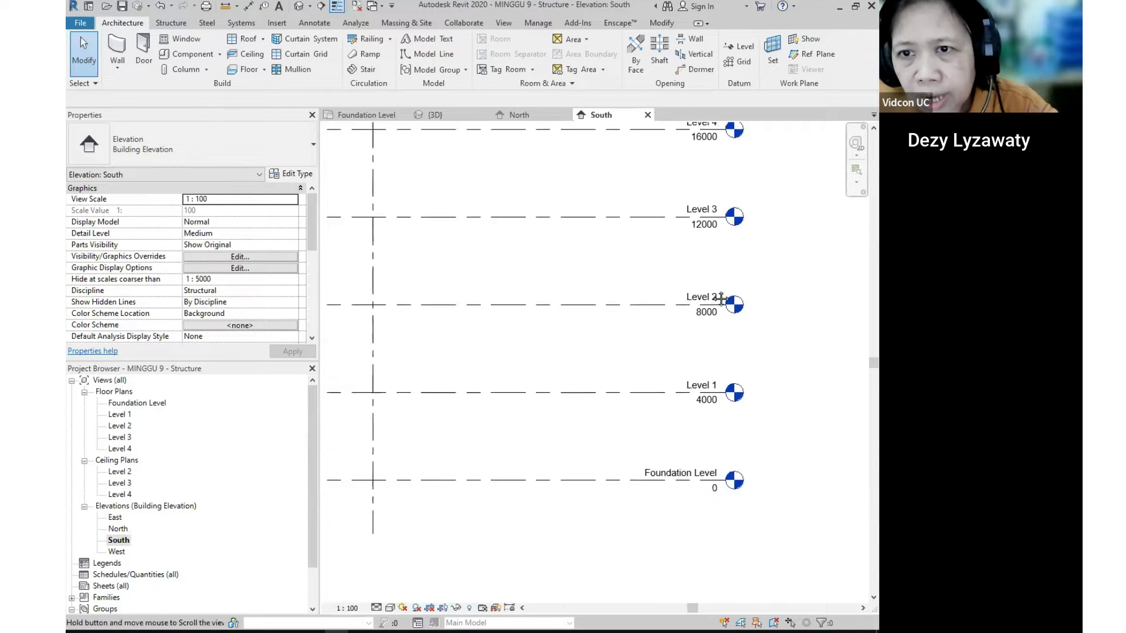
middle_drag(593, 332, 707, 327)
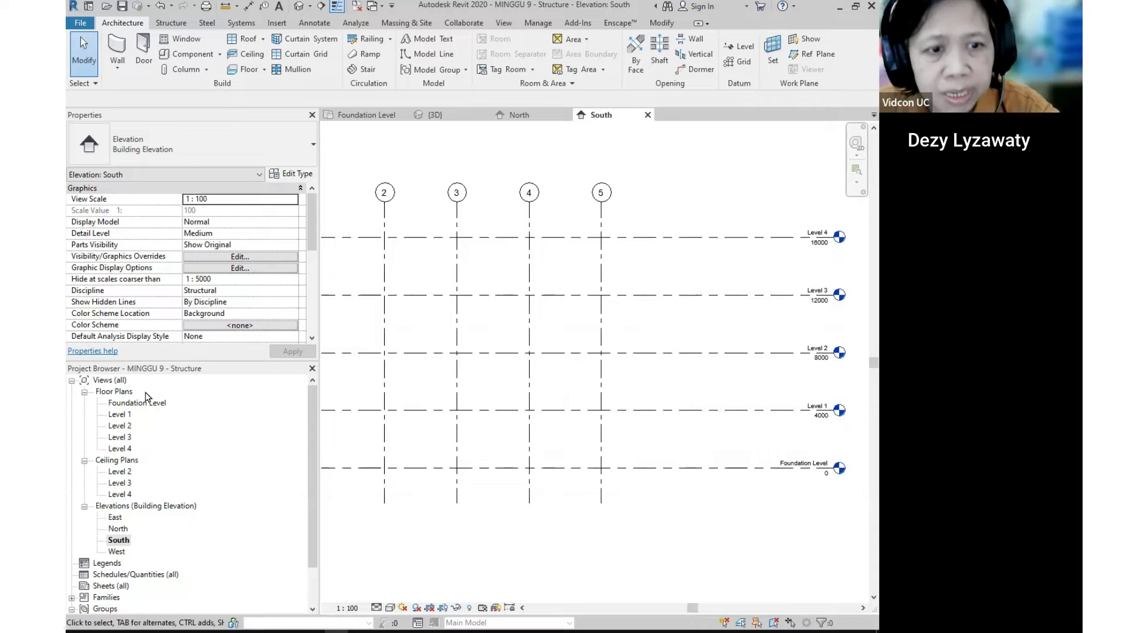
scroll(619, 391, down, 1)
scroll(619, 390, down, 1)
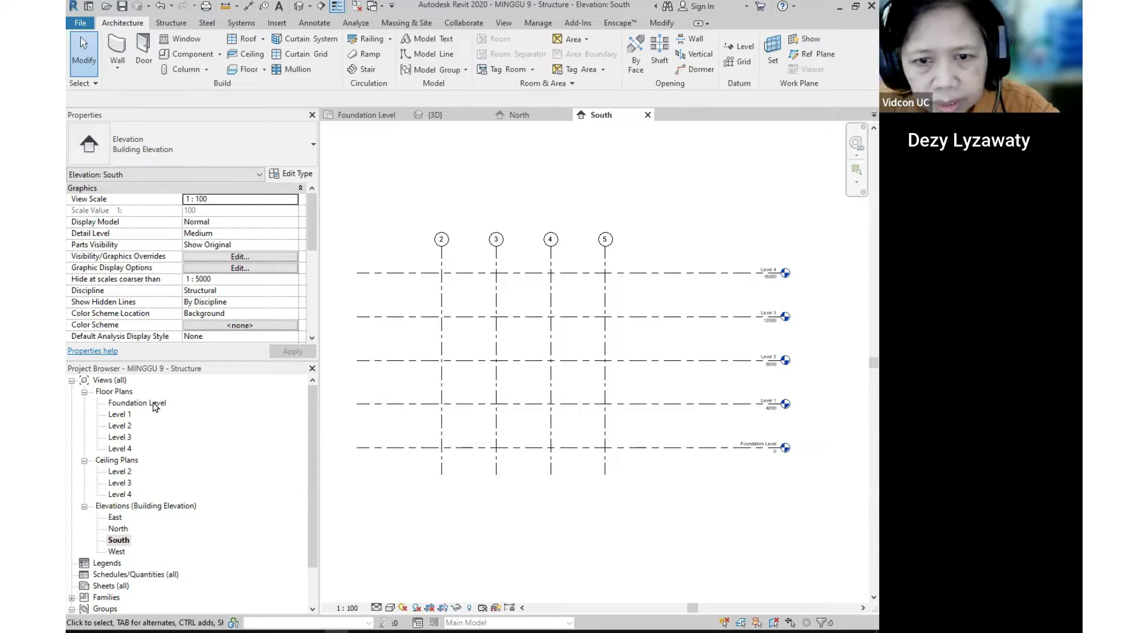
- Open the Foundation Level floor plan and start the structural Column command
double_click(155, 404)
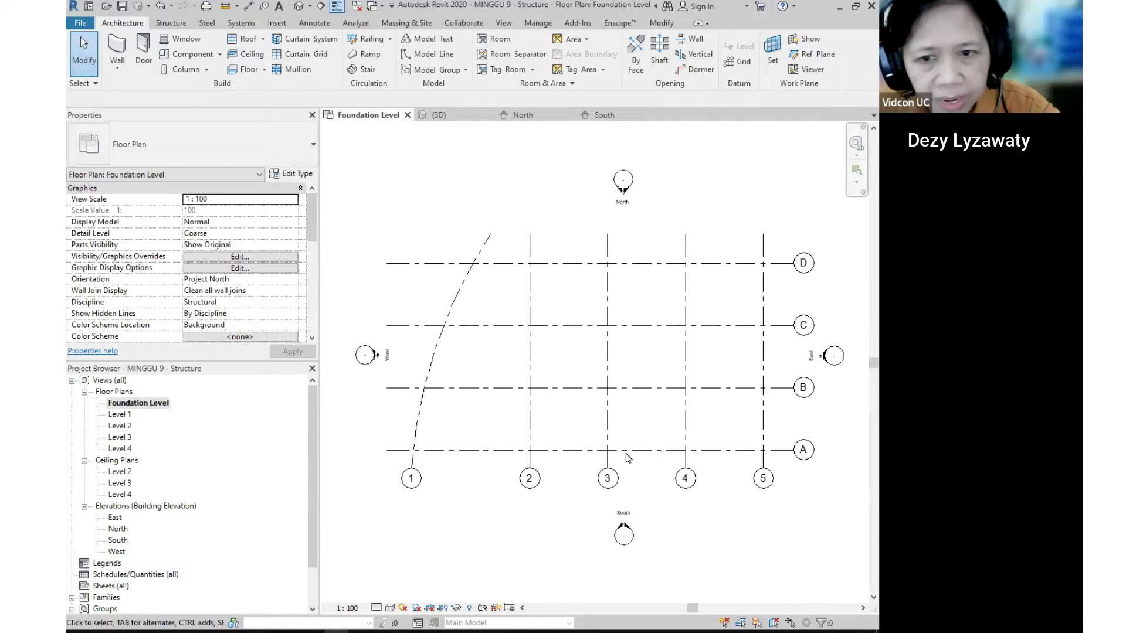
scroll(537, 390, down, 3)
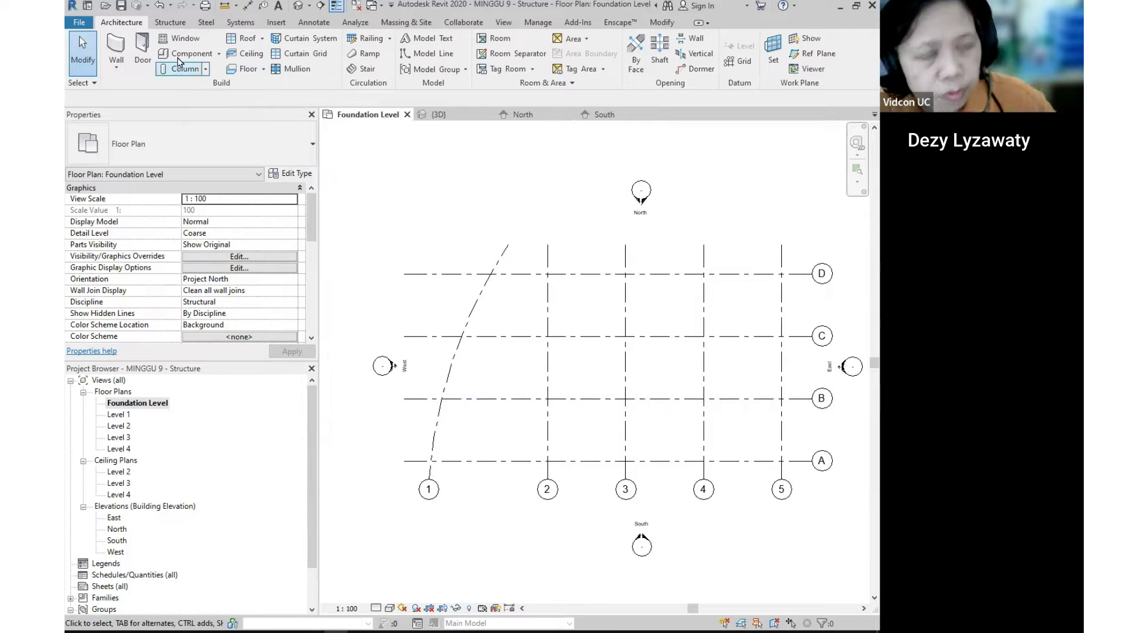
click(178, 25)
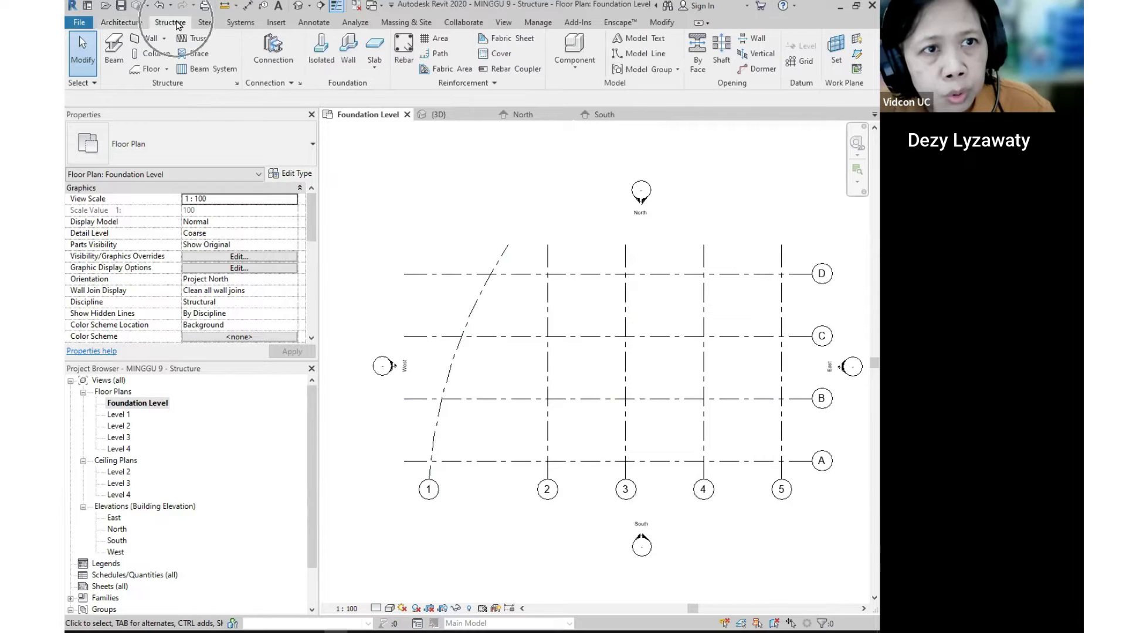
click(162, 58)
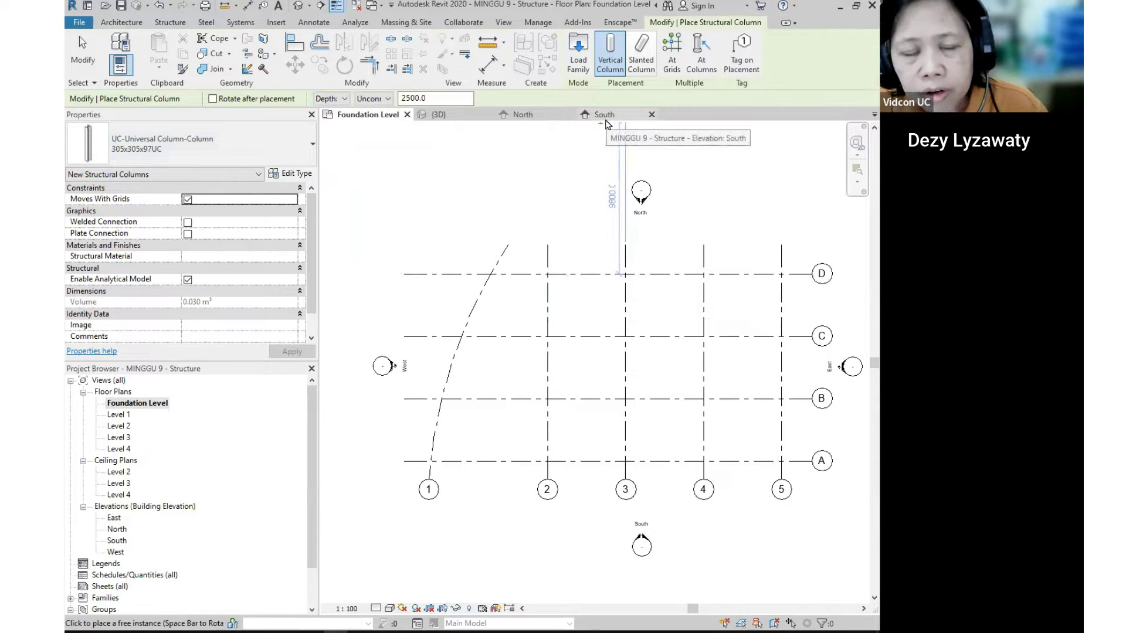
- Look for loadable column families in the Generic folder of the RVT 2020 libraries
click(576, 70)
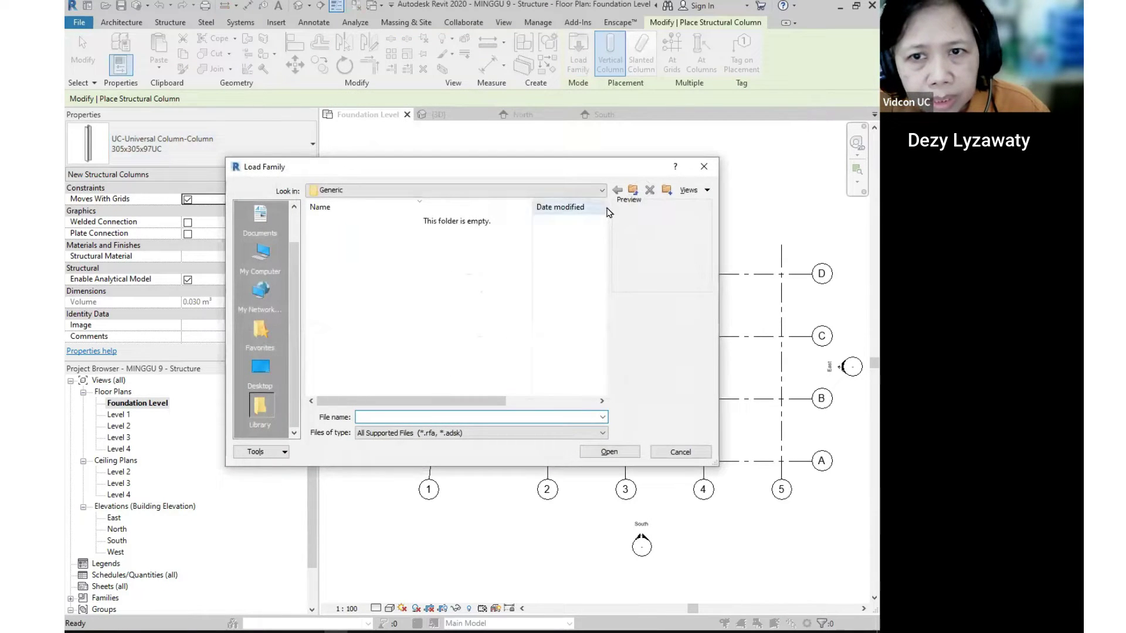
click(632, 190)
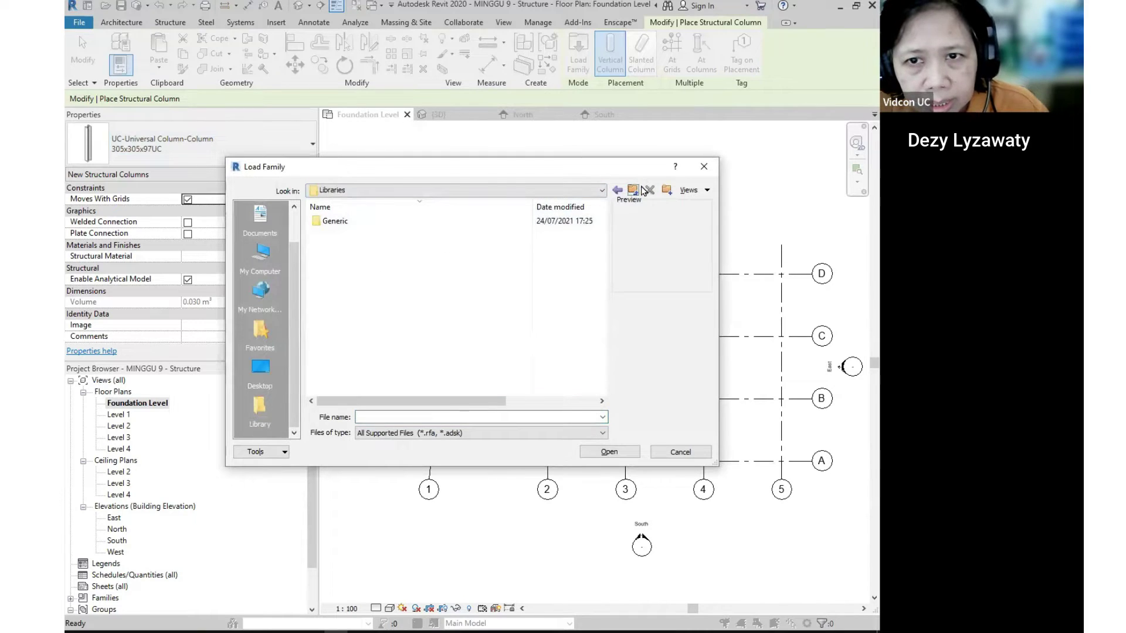
click(640, 190)
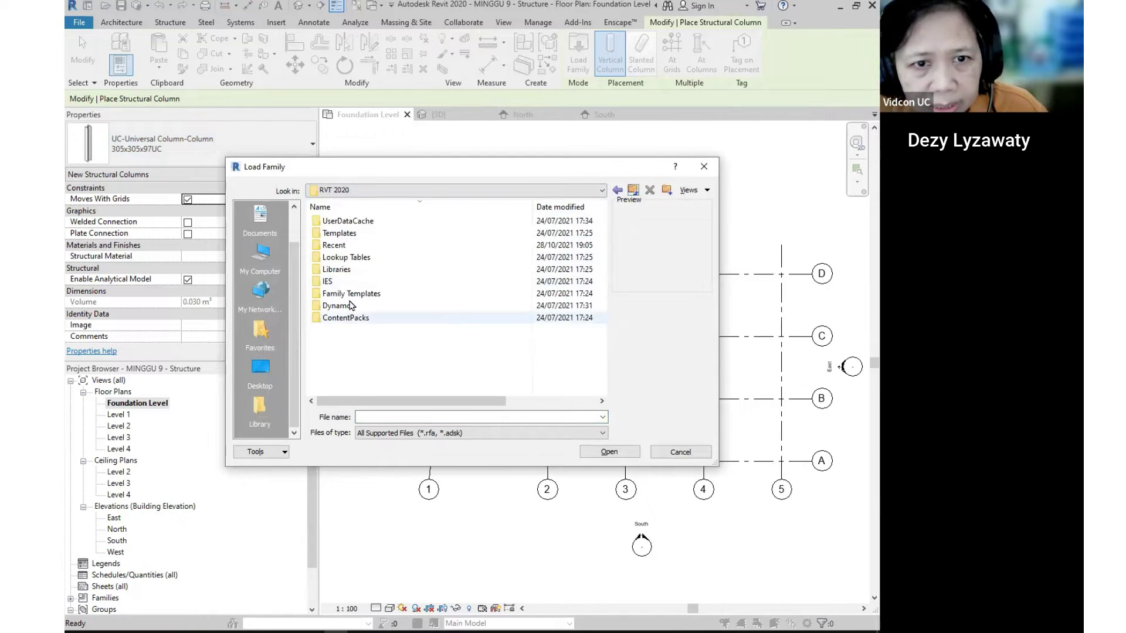
double_click(352, 270)
double_click(366, 221)
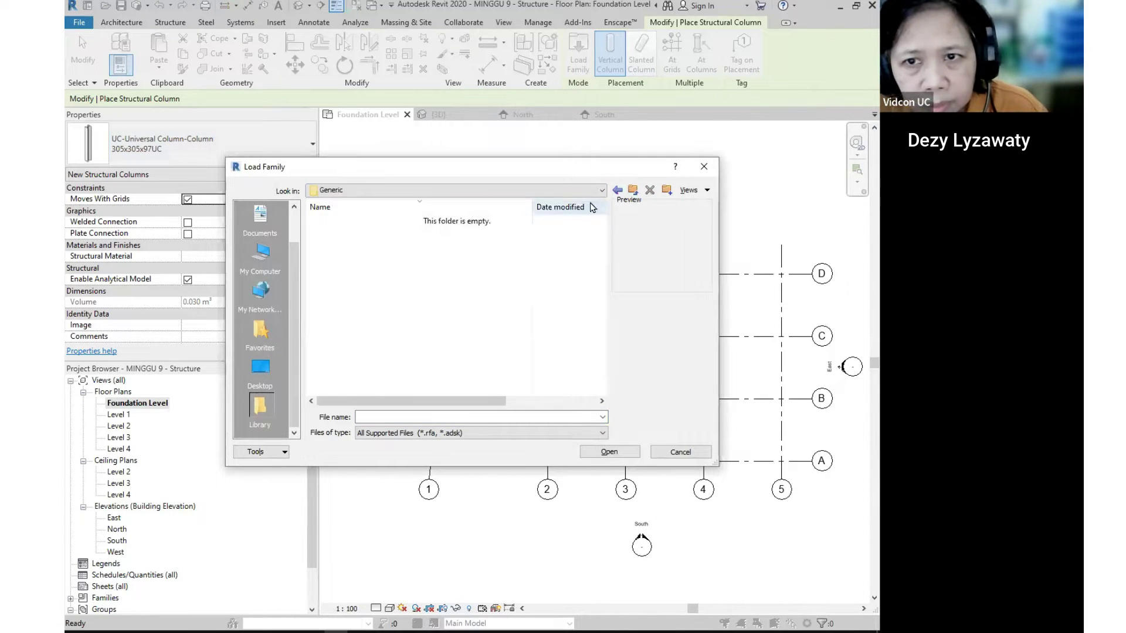
- Look for column families in the Generic folder of the RAC 2016 libraries
click(633, 190)
click(638, 192)
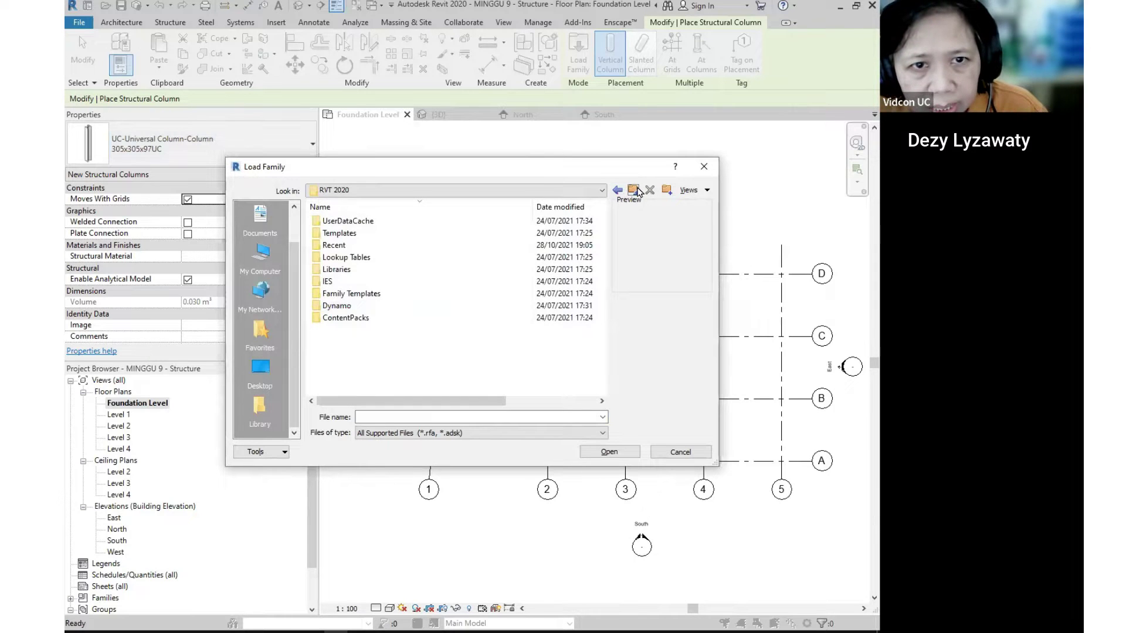
click(638, 191)
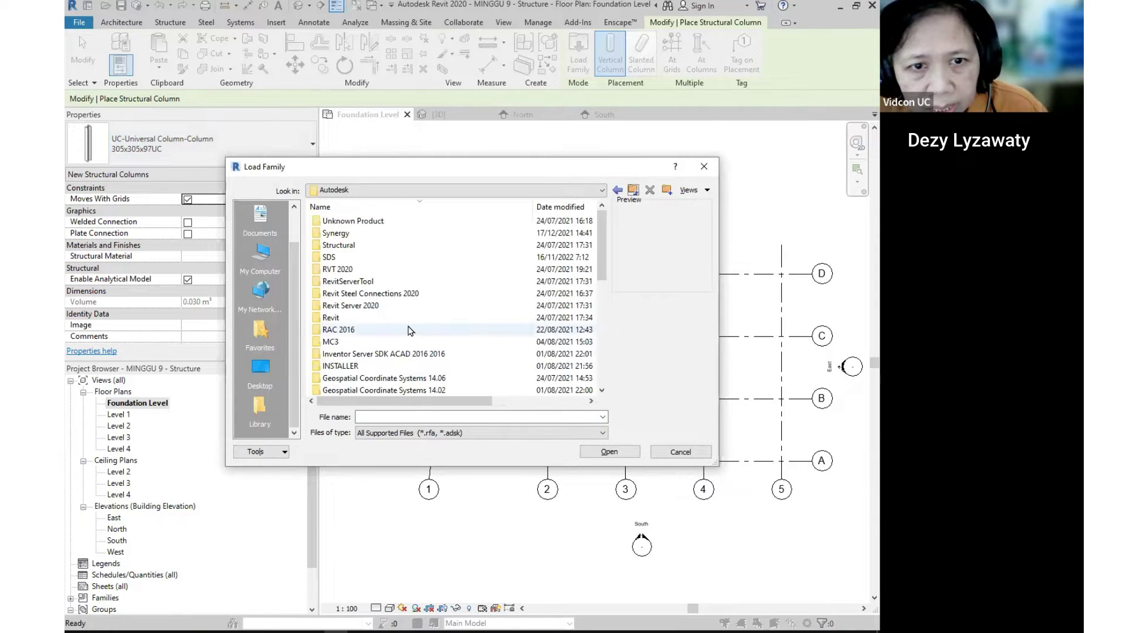
scroll(364, 303, down, 1)
double_click(359, 293)
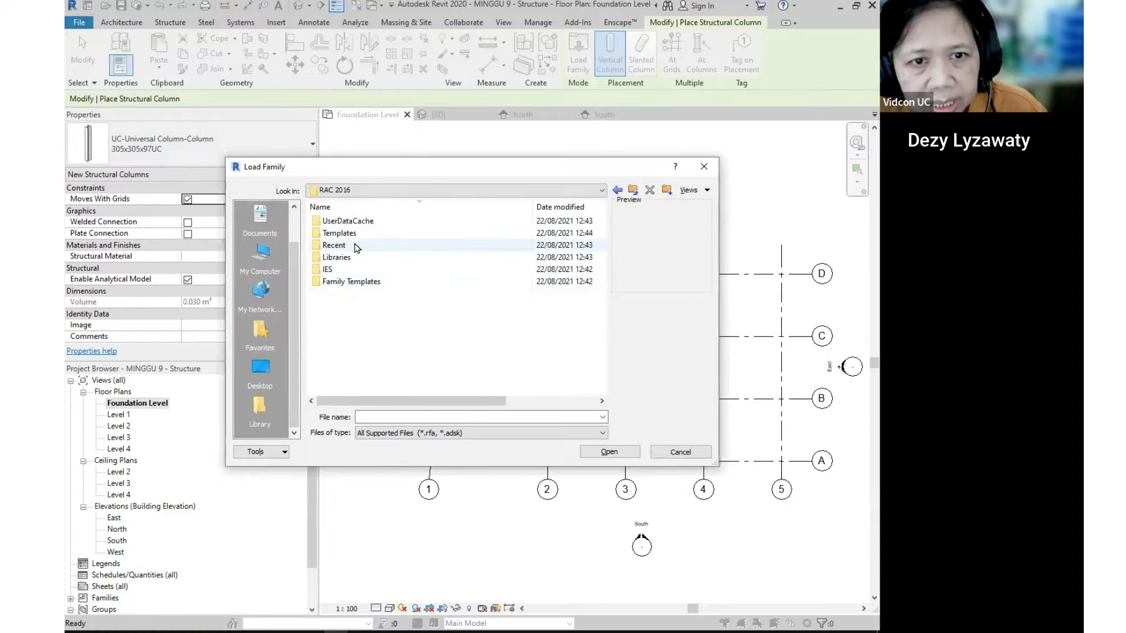
double_click(352, 255)
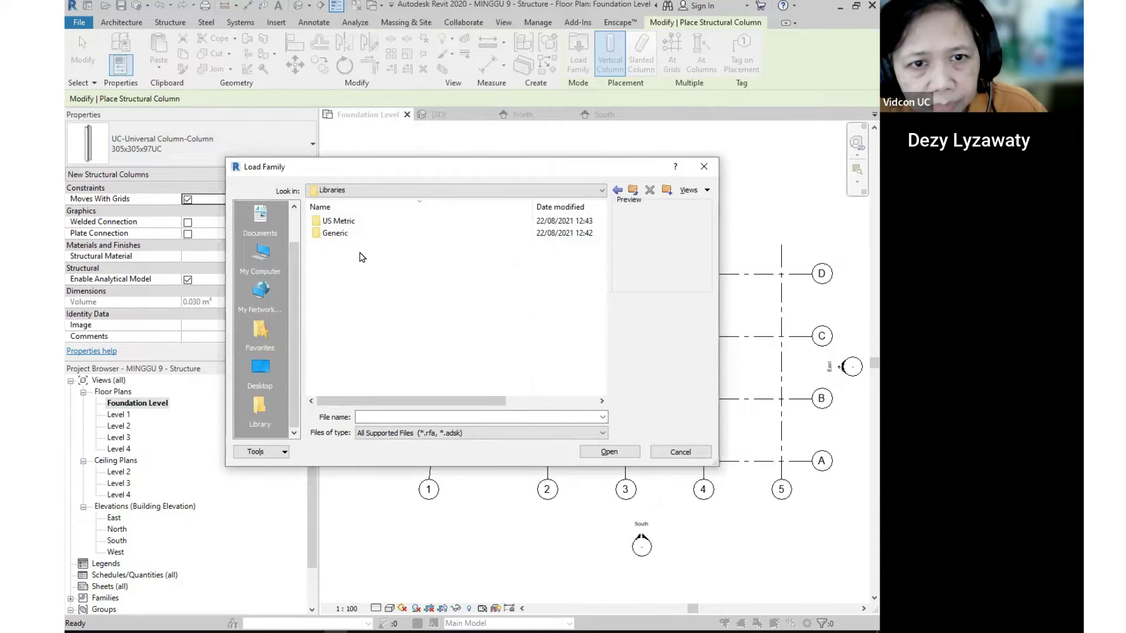
double_click(351, 233)
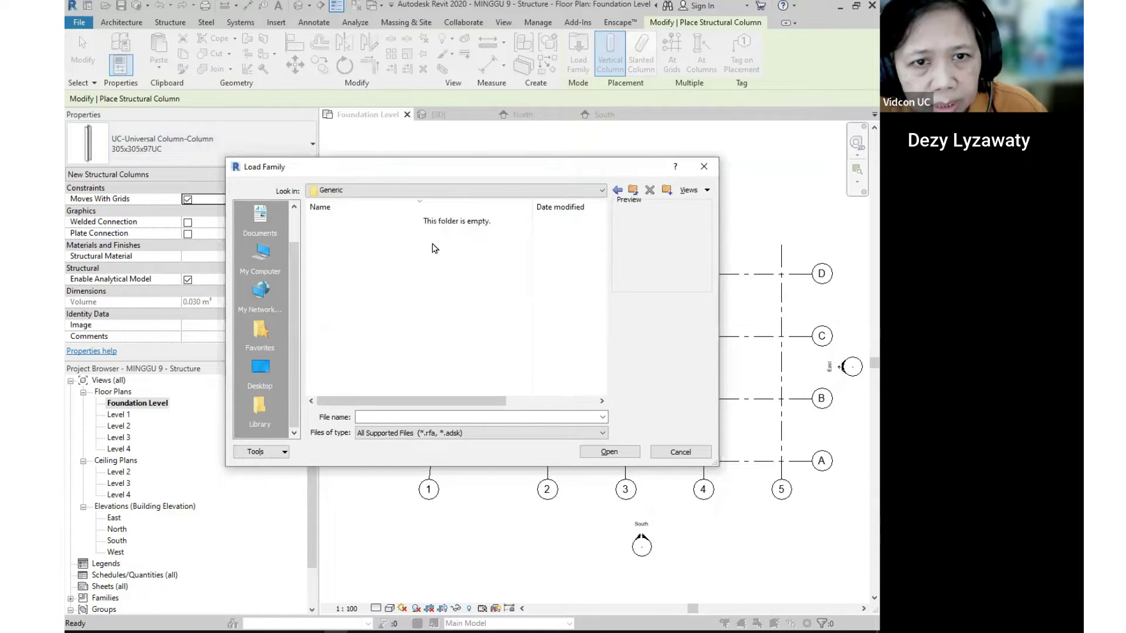
- Examine the Structural Columns folder of the RAC 2016 US Metric library and leave without loading a family
click(633, 190)
double_click(335, 222)
scroll(441, 276, down, 2)
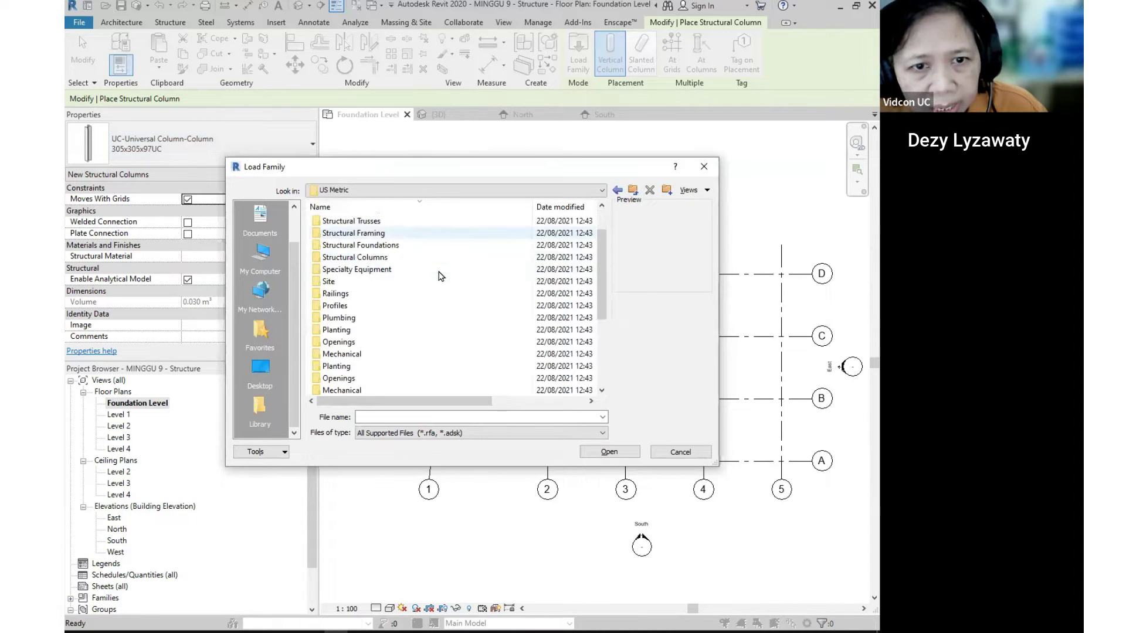
scroll(441, 276, up, 1)
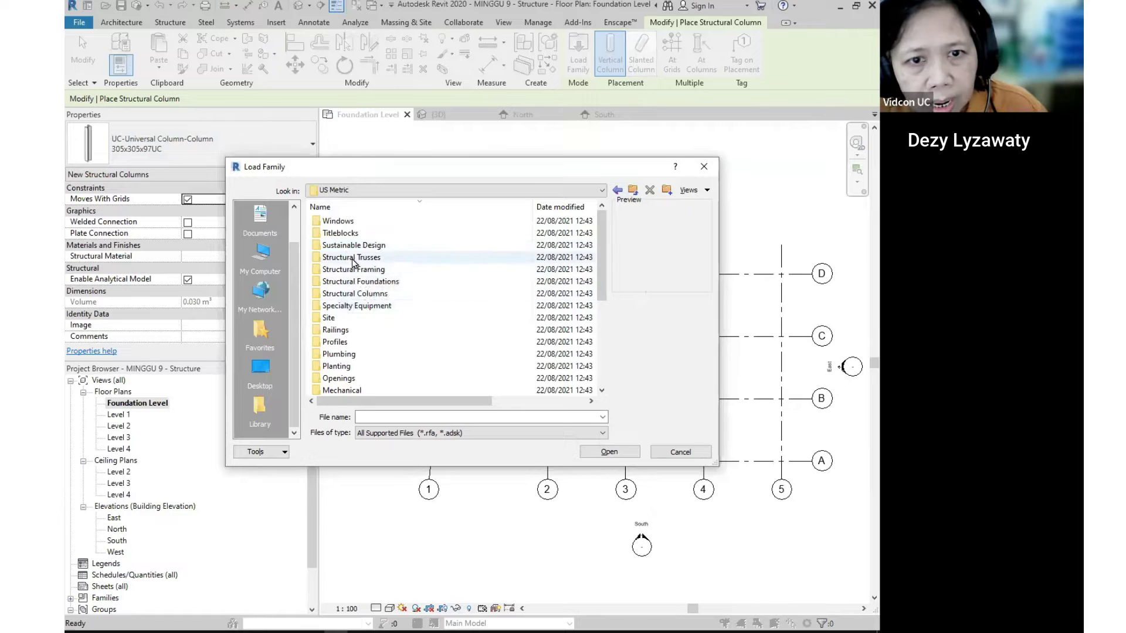
double_click(359, 293)
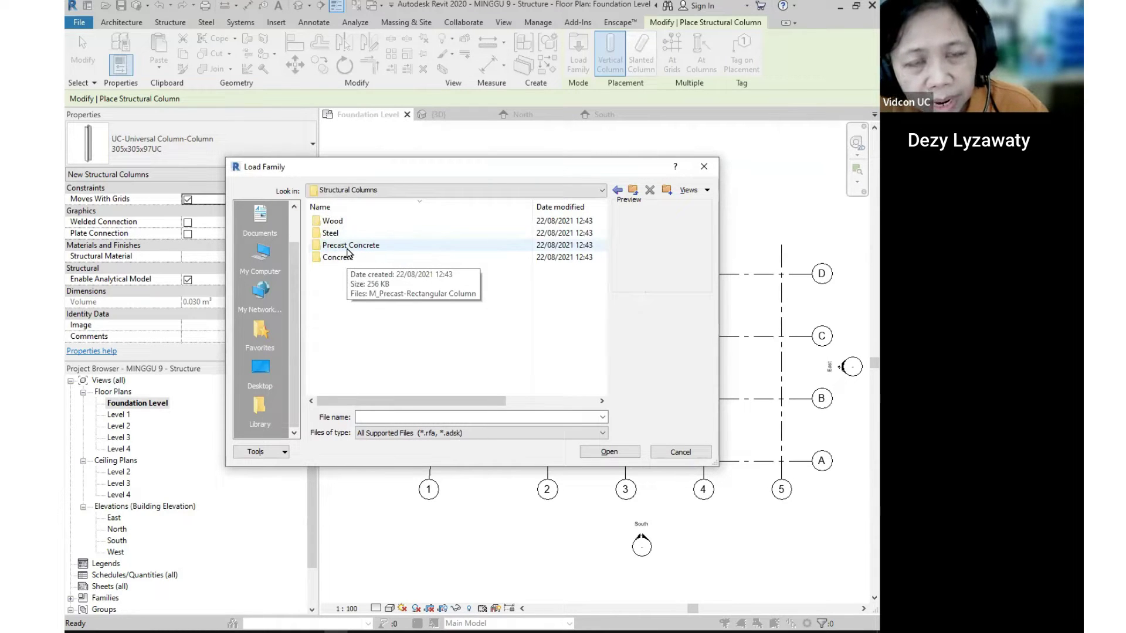
click(680, 453)
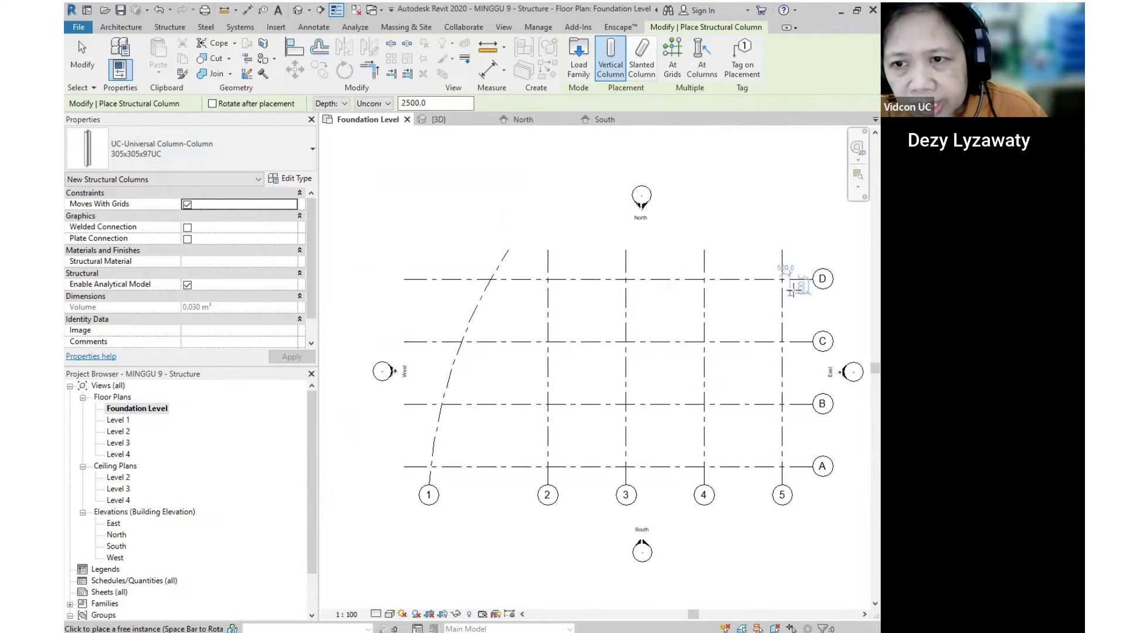
- Place vertical 305x305x97UC structural columns where grid 5 crosses grids D, C, B and A, with a depth of 2500
scroll(794, 285, up, 5)
scroll(745, 259, up, 2)
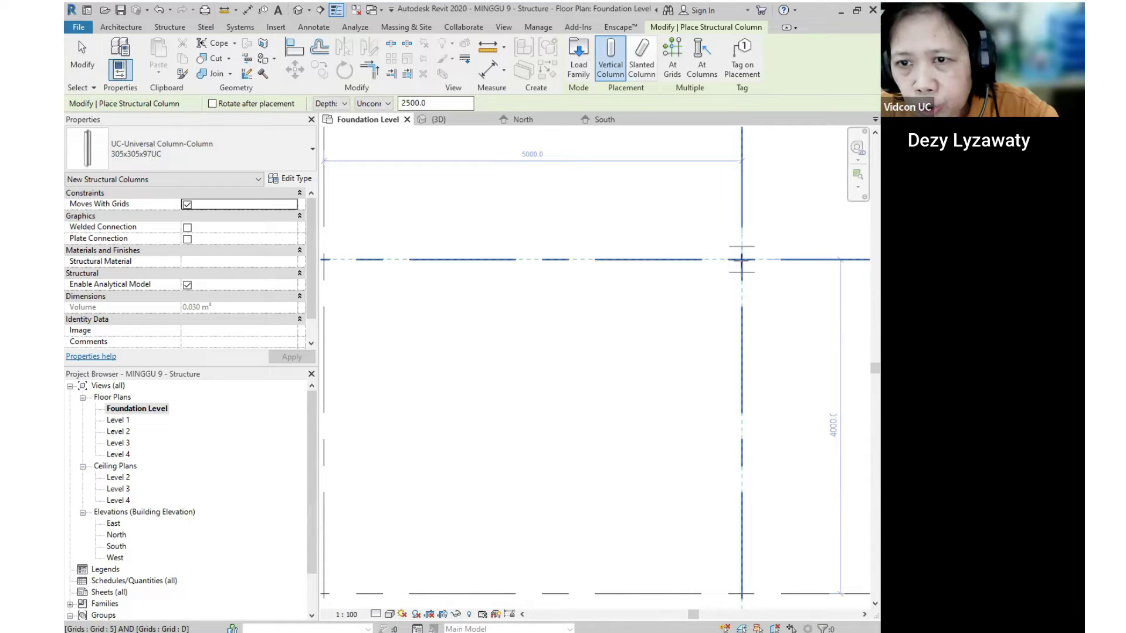
scroll(689, 410, down, 3)
scroll(648, 234, up, 3)
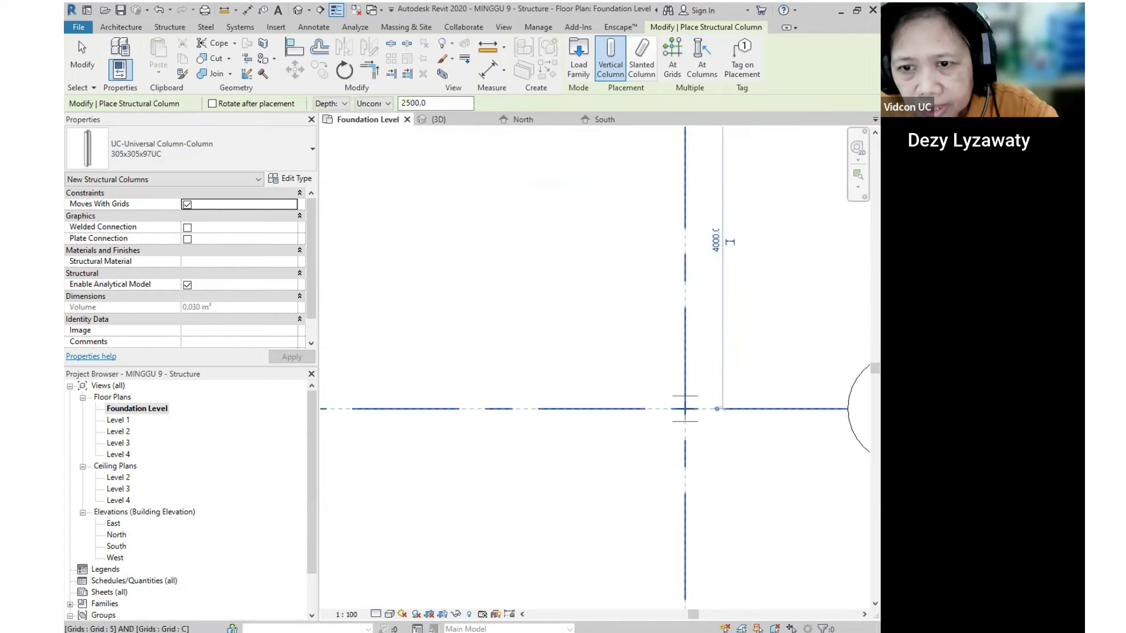
scroll(709, 492, down, 4)
middle_drag(716, 505, 716, 434)
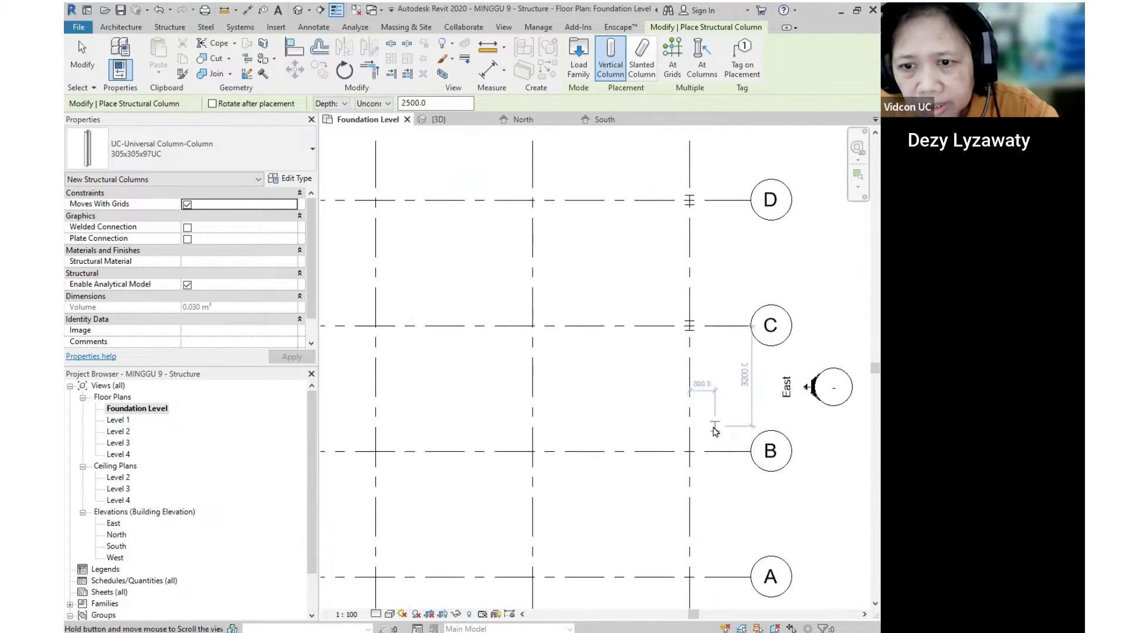
middle_drag(702, 503, 697, 417)
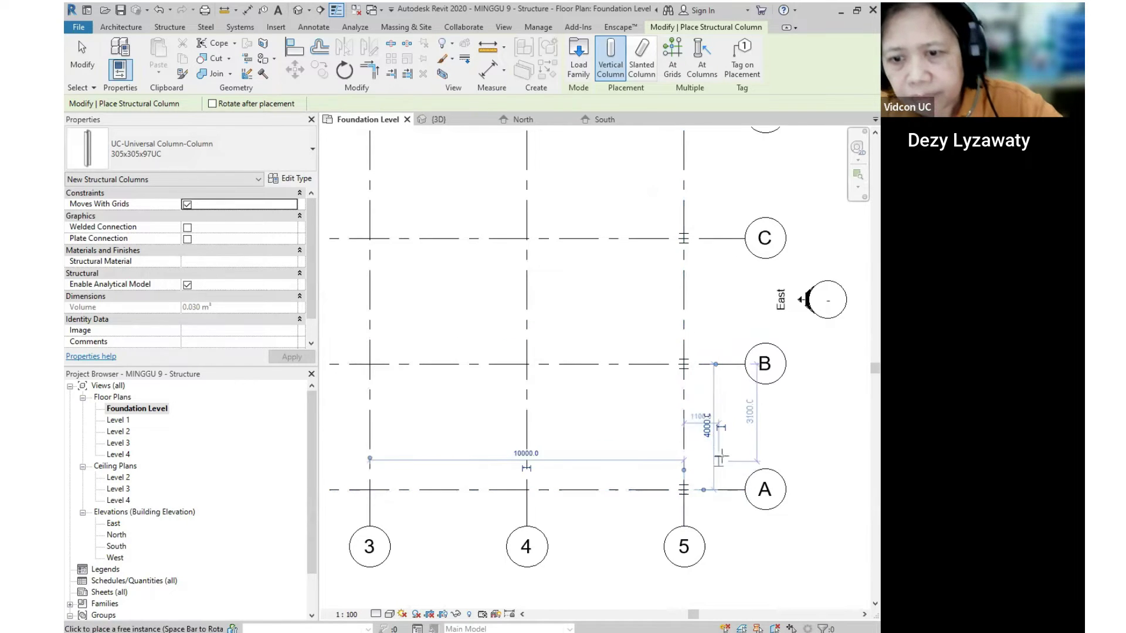
key(Escape)
key(Escape)
scroll(712, 460, down, 2)
middle_drag(711, 460, 703, 462)
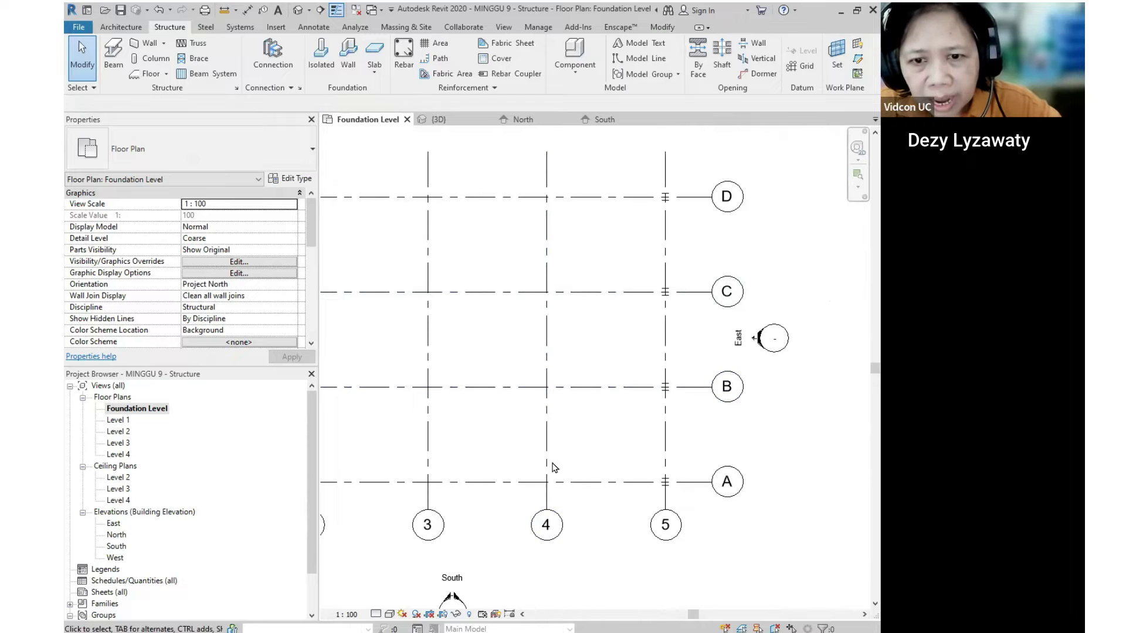
- Delete the four structural columns along grid 5
middle_drag(606, 440, 711, 405)
scroll(759, 408, down, 1)
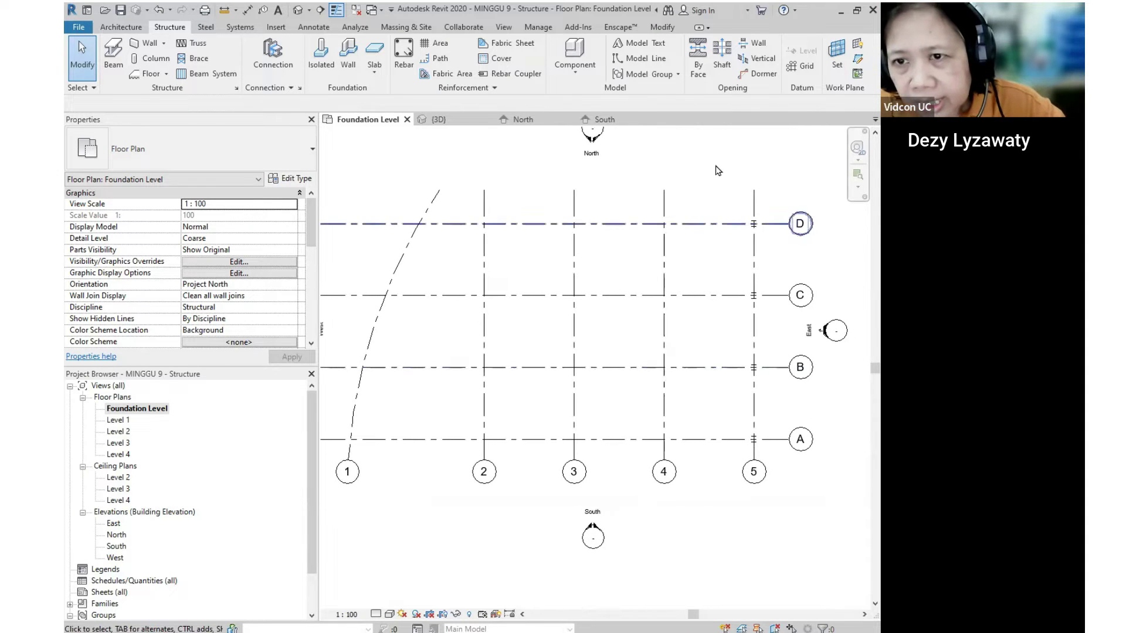
drag(725, 205, 771, 461)
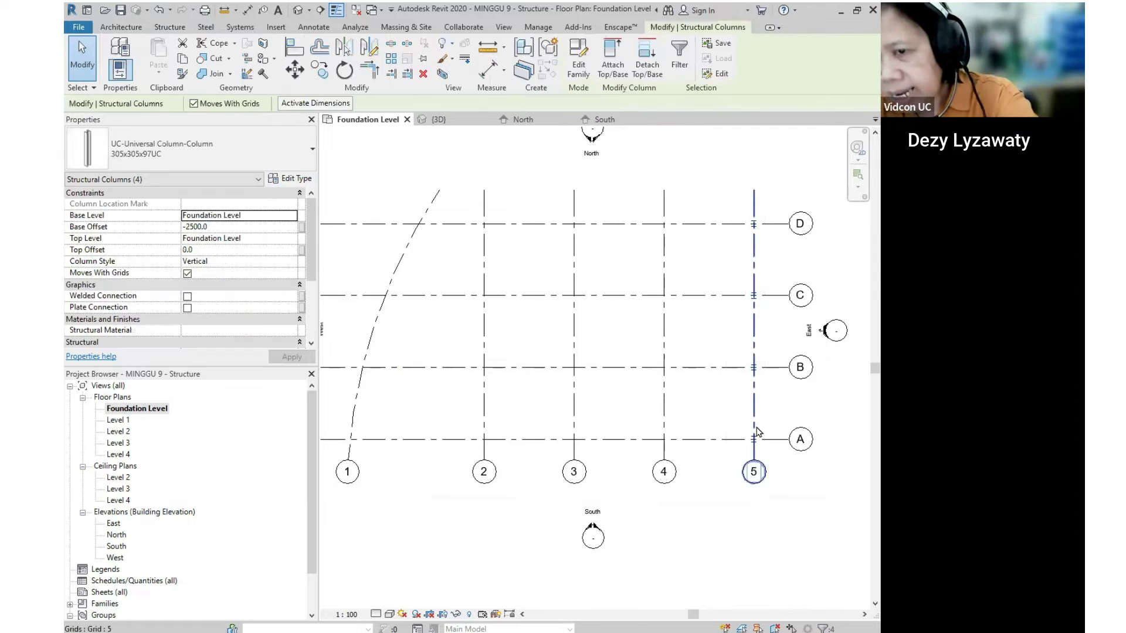
key(Delete)
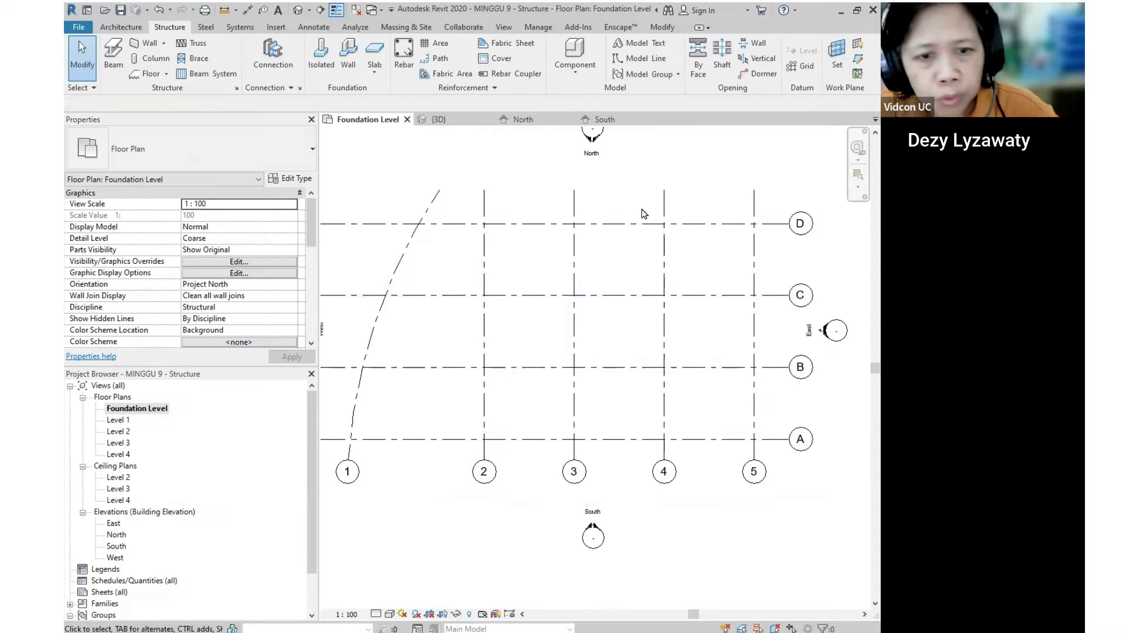
- Place vertical 305x305x97UC structural columns with a depth of 2500 at all intersections of grids 1–5 and A–D using At Grids
click(178, 30)
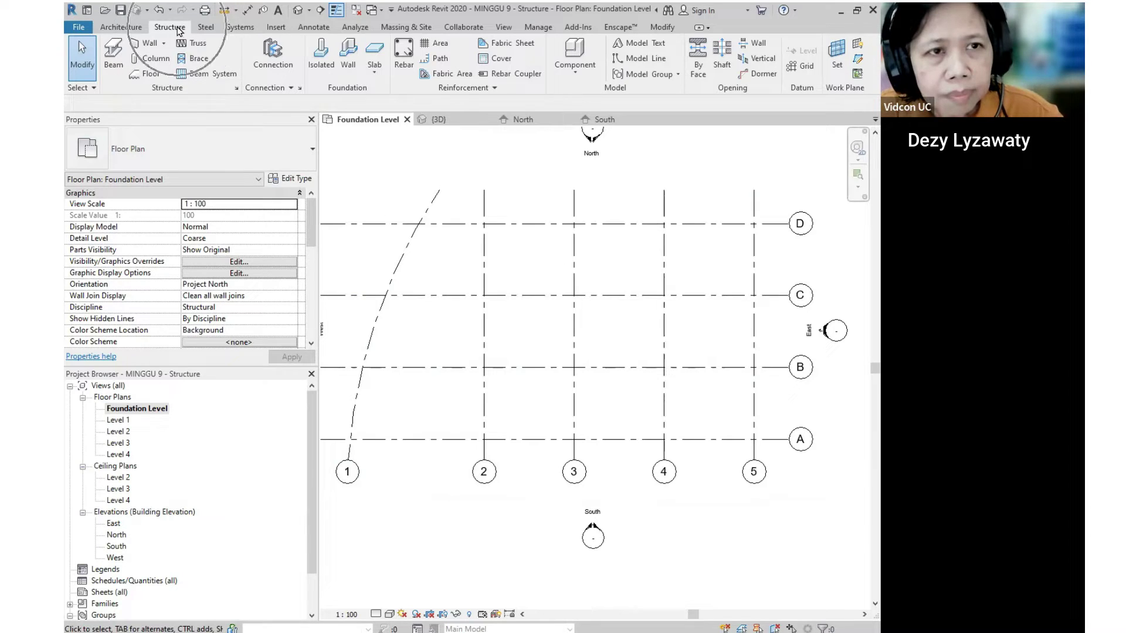
click(156, 59)
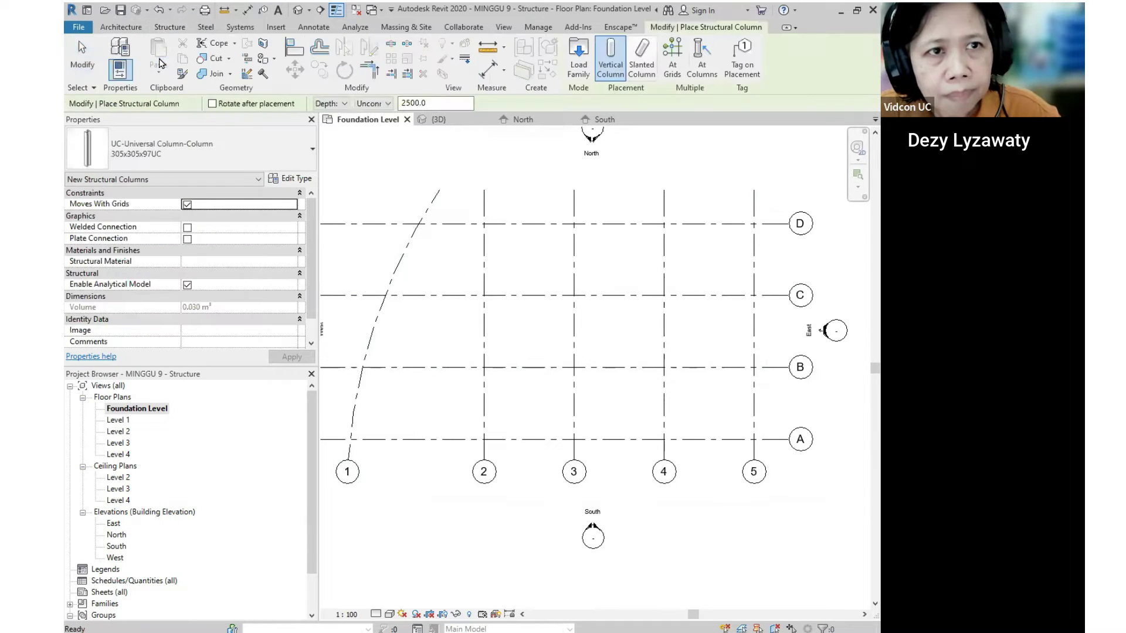
click(673, 69)
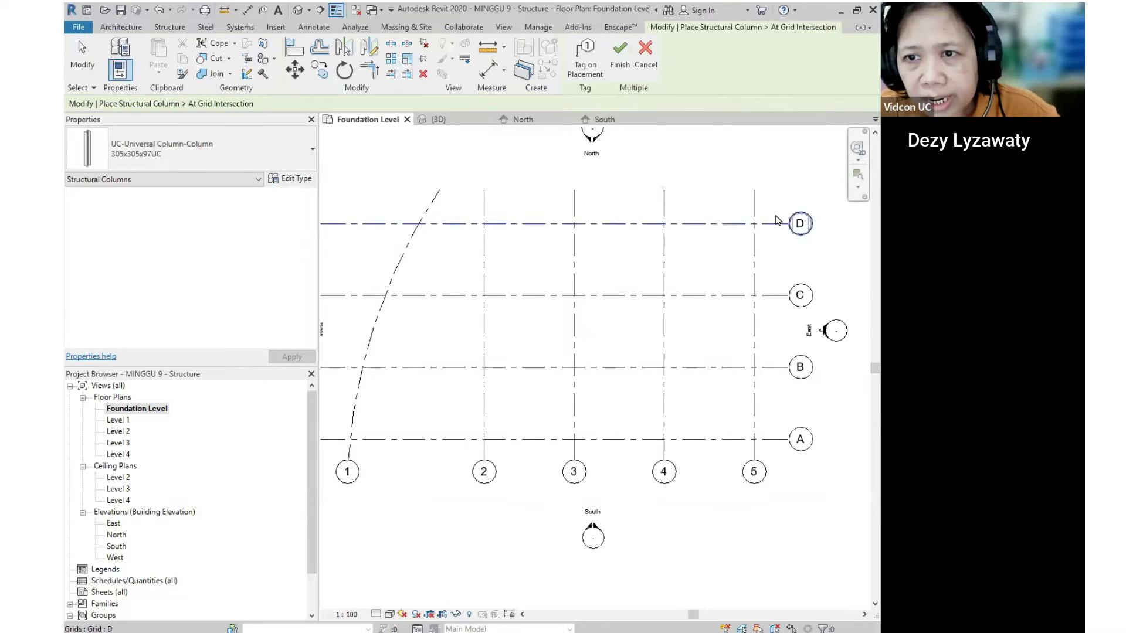
drag(777, 200, 348, 449)
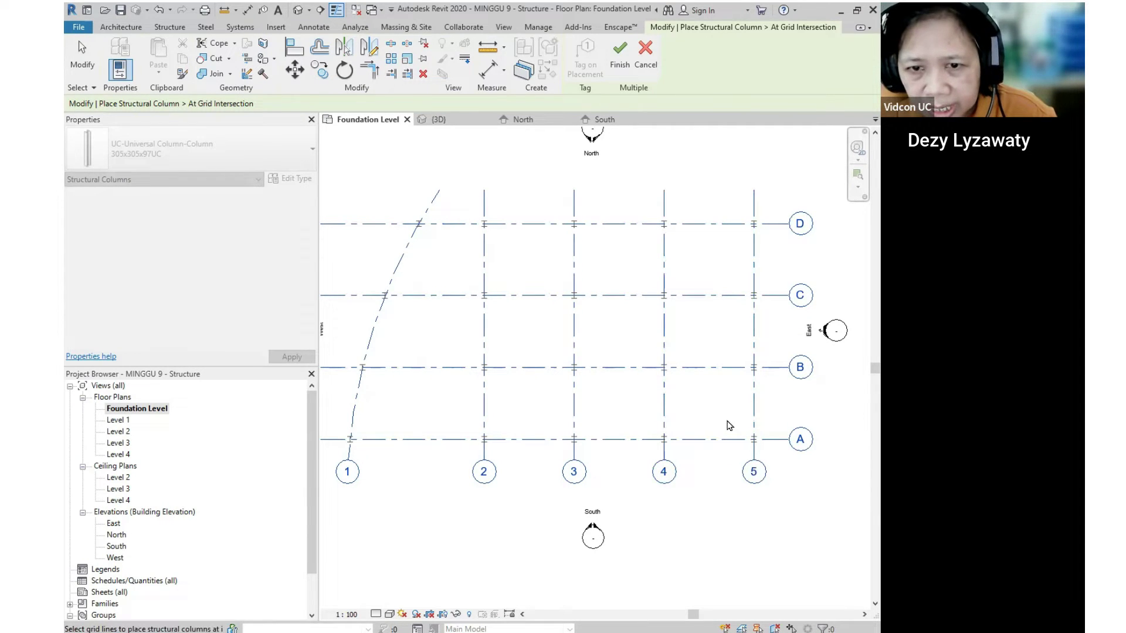
click(619, 67)
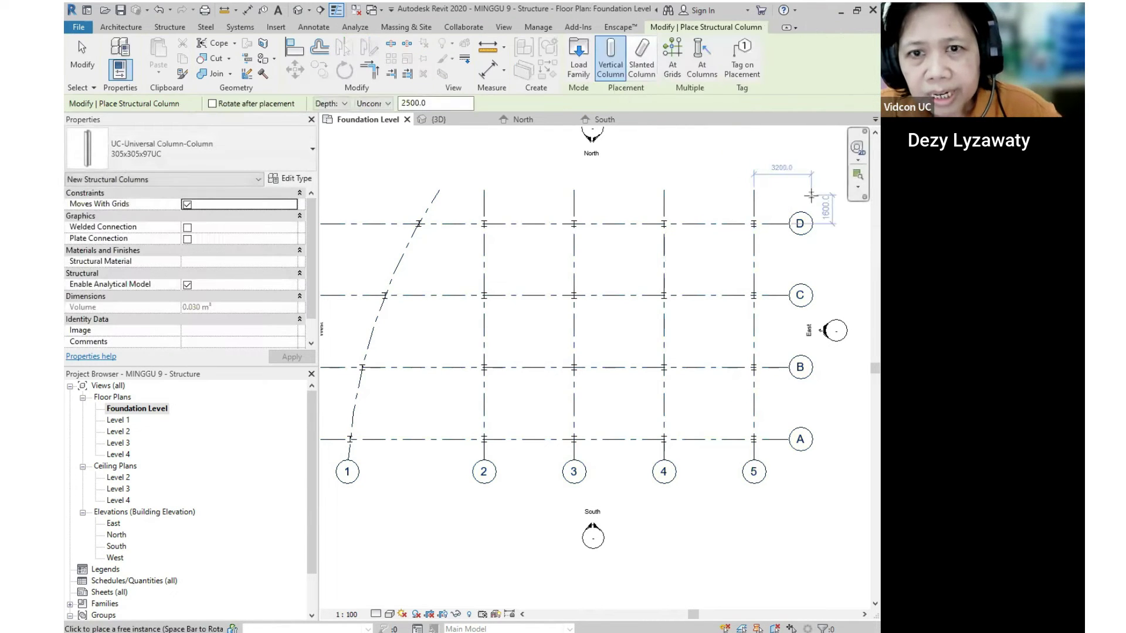
key(Escape)
key(Escape)
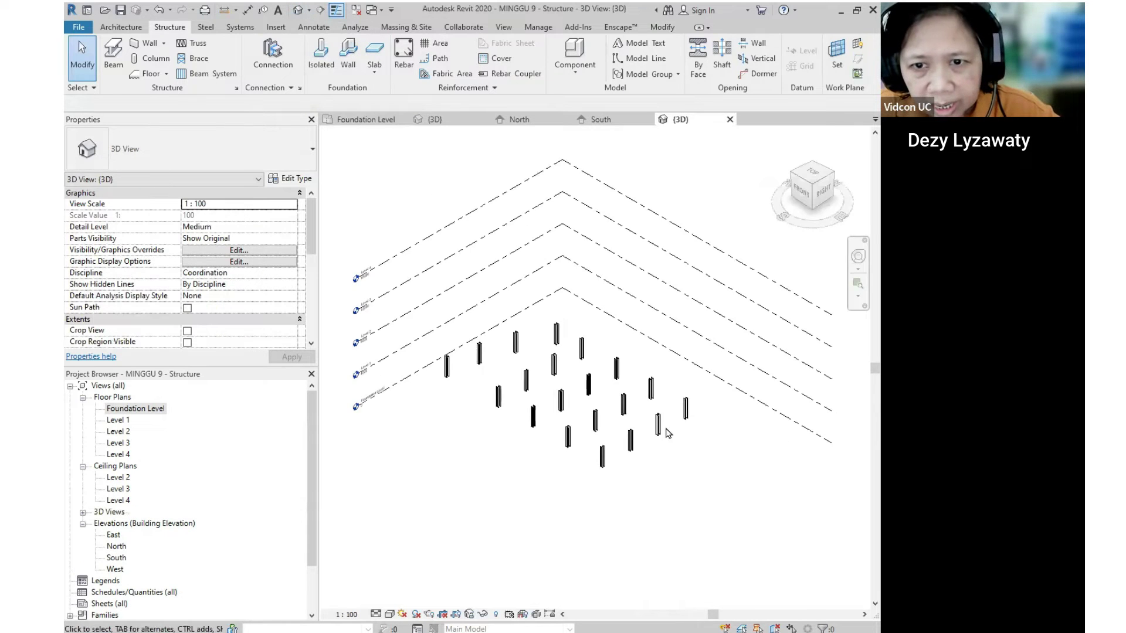
- Examine the placed columns in the 3D view and up close along grid 5 in the Foundation Level plan
middle_drag(666, 432, 696, 386)
shift+middle_drag(629, 428, 689, 402)
double_click(150, 410)
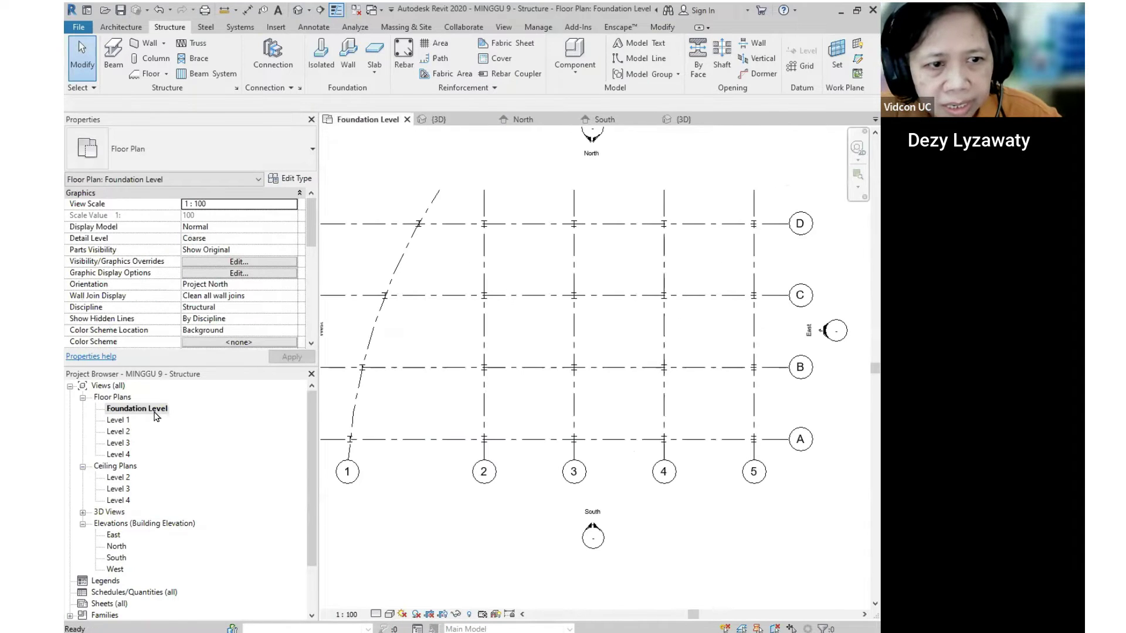
scroll(721, 431, up, 2)
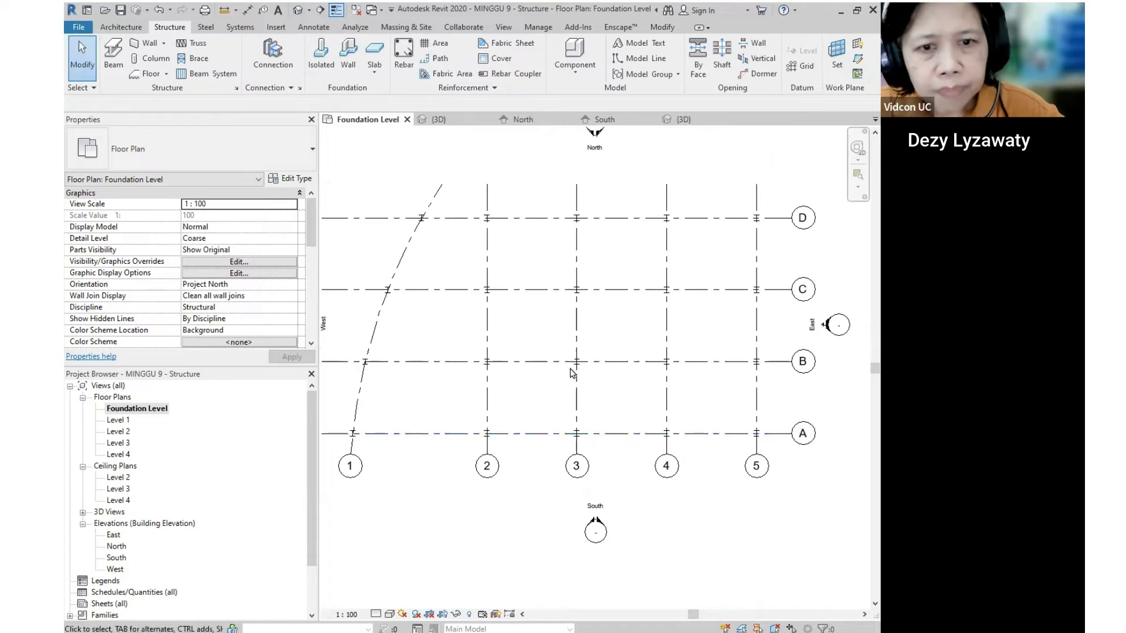
scroll(779, 252, up, 4)
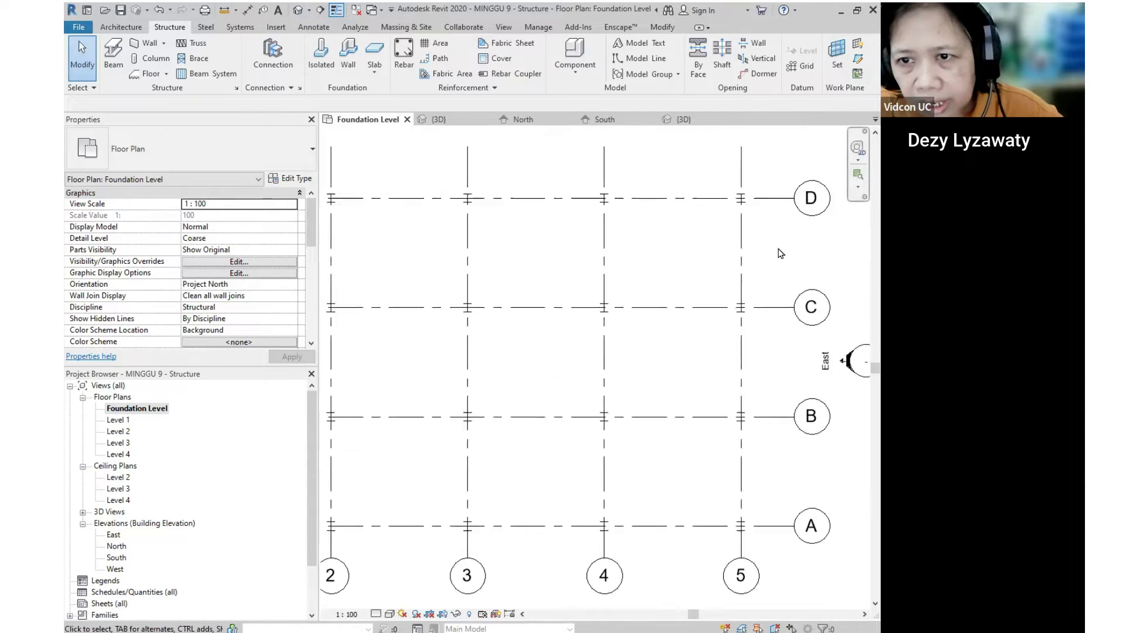
scroll(720, 279, up, 2)
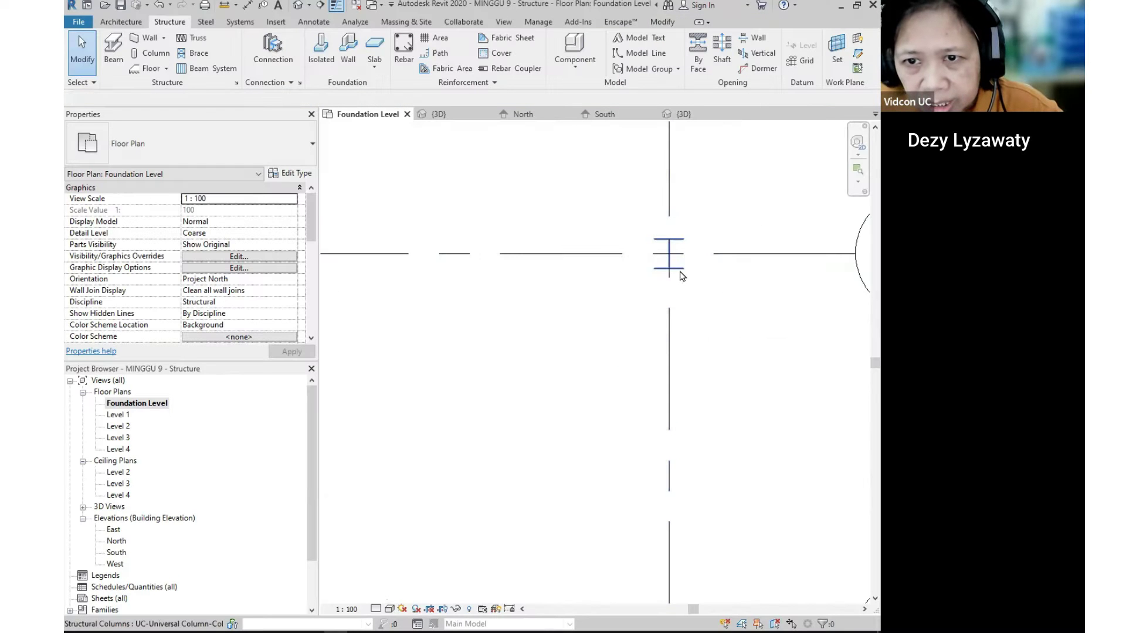
ctrl+scroll(703, 328, up, 5)
scroll(690, 516, down, 3)
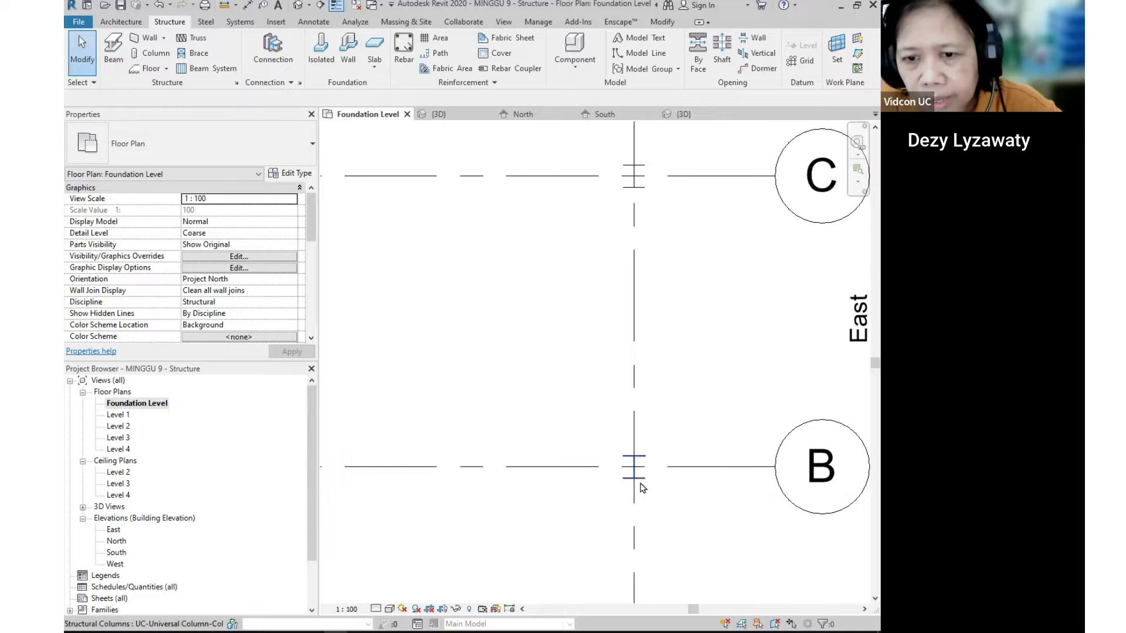
scroll(645, 486, down, 1)
middle_drag(649, 487, 701, 297)
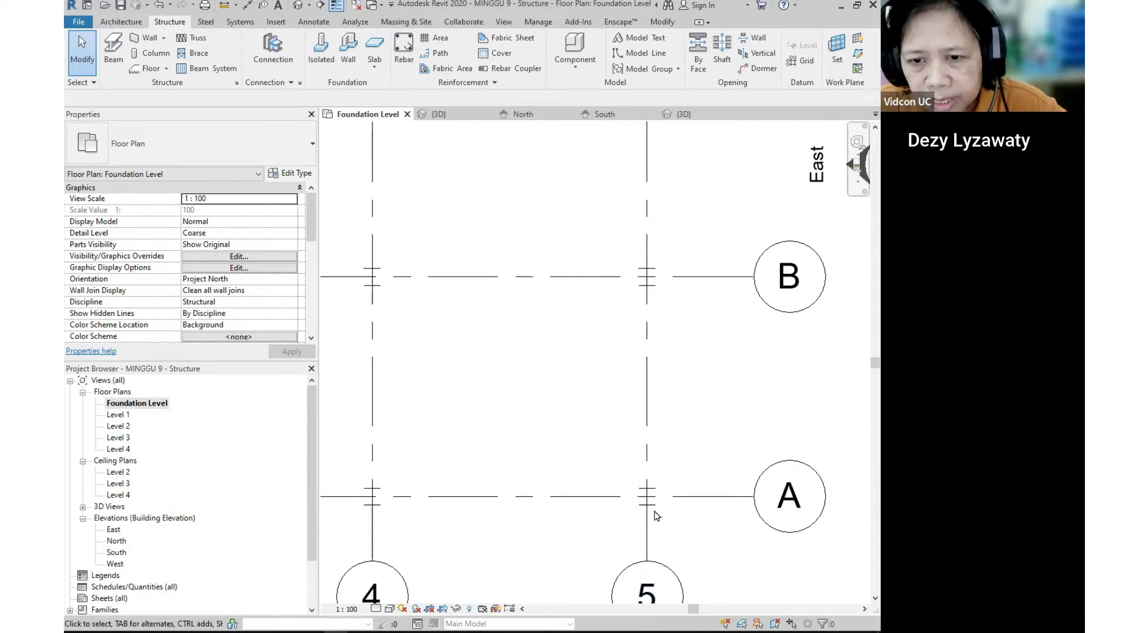
scroll(655, 512, down, 1)
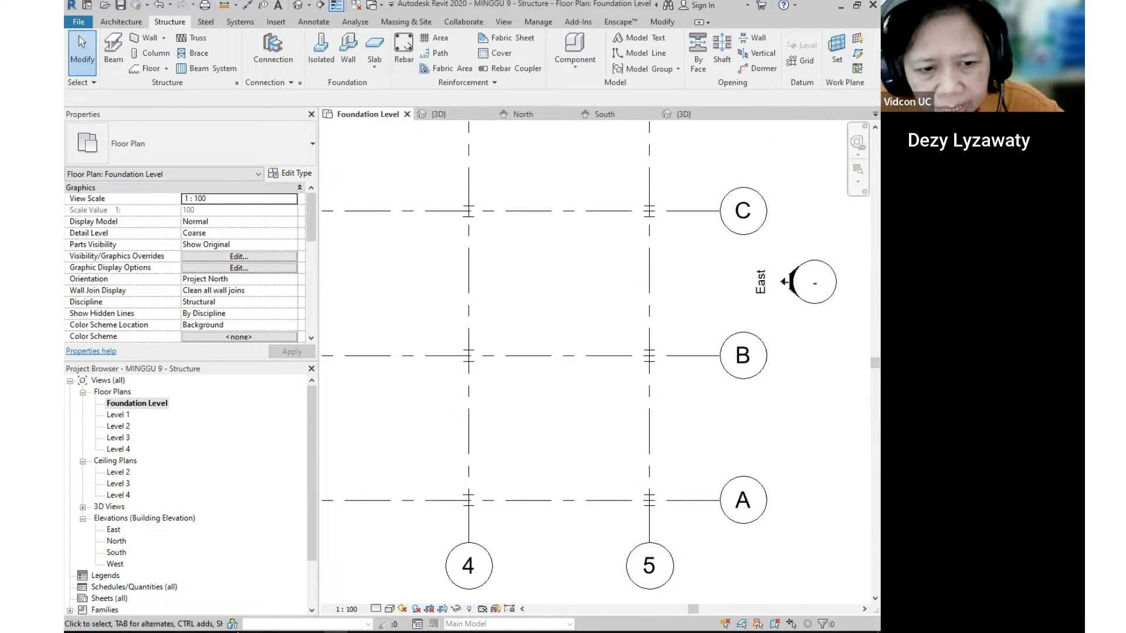
- Set the detail level of the Foundation Level plan to Medium and inspect a column's profile
click(377, 581)
click(376, 610)
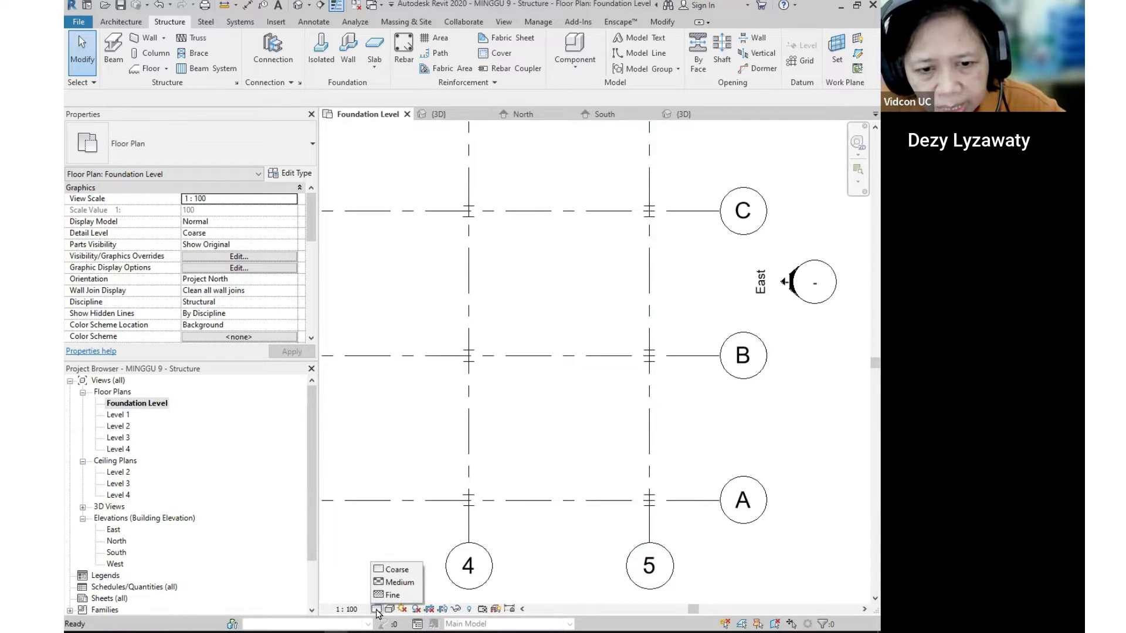
click(399, 582)
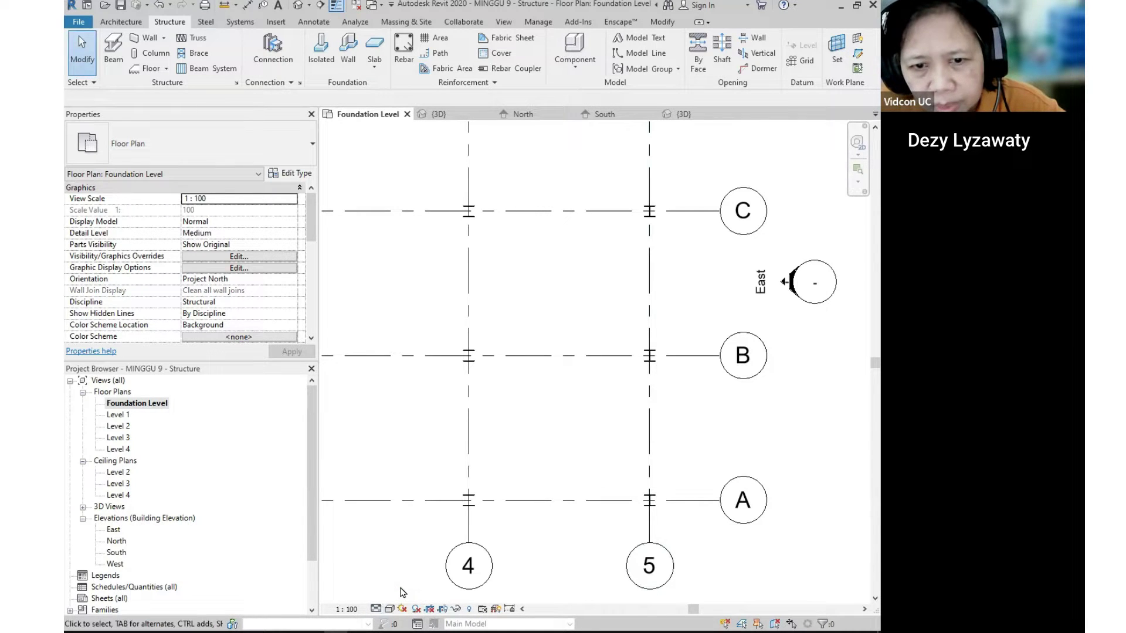
scroll(680, 519, up, 5)
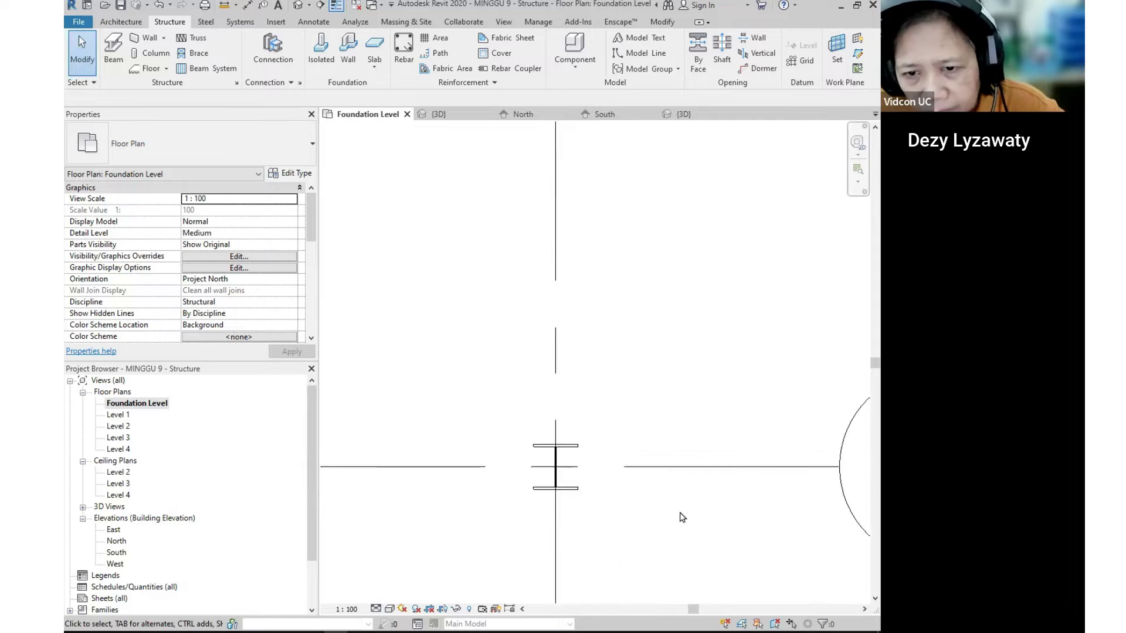
click(491, 485)
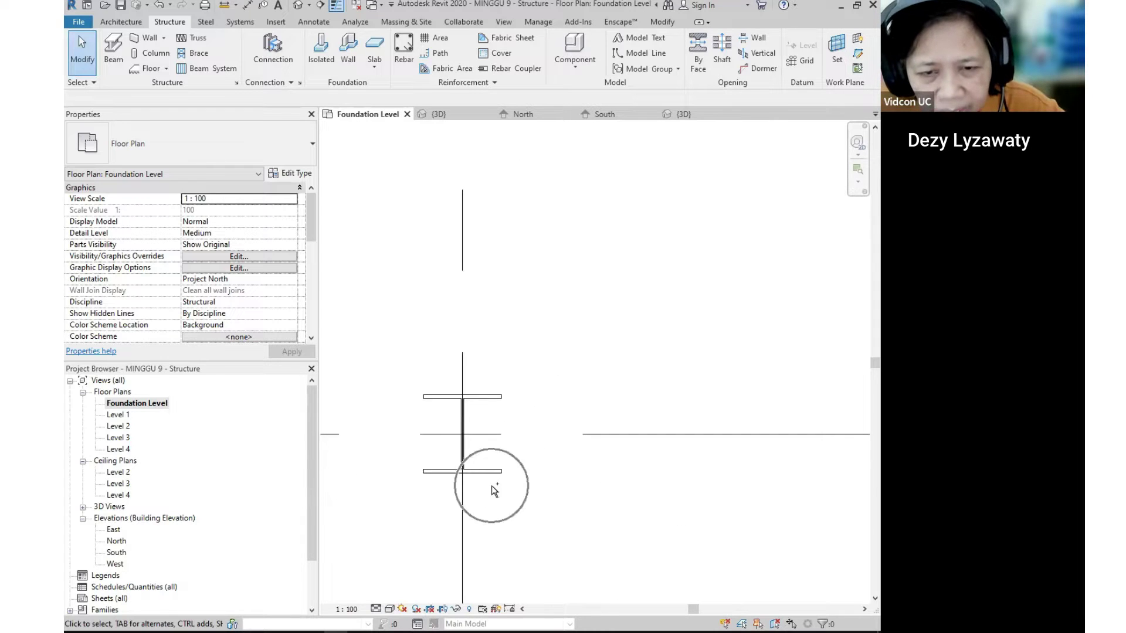
- Switch the plan's detail level to Coarse and back to Medium to compare how the column is displayed
click(364, 609)
click(378, 606)
click(379, 609)
click(390, 567)
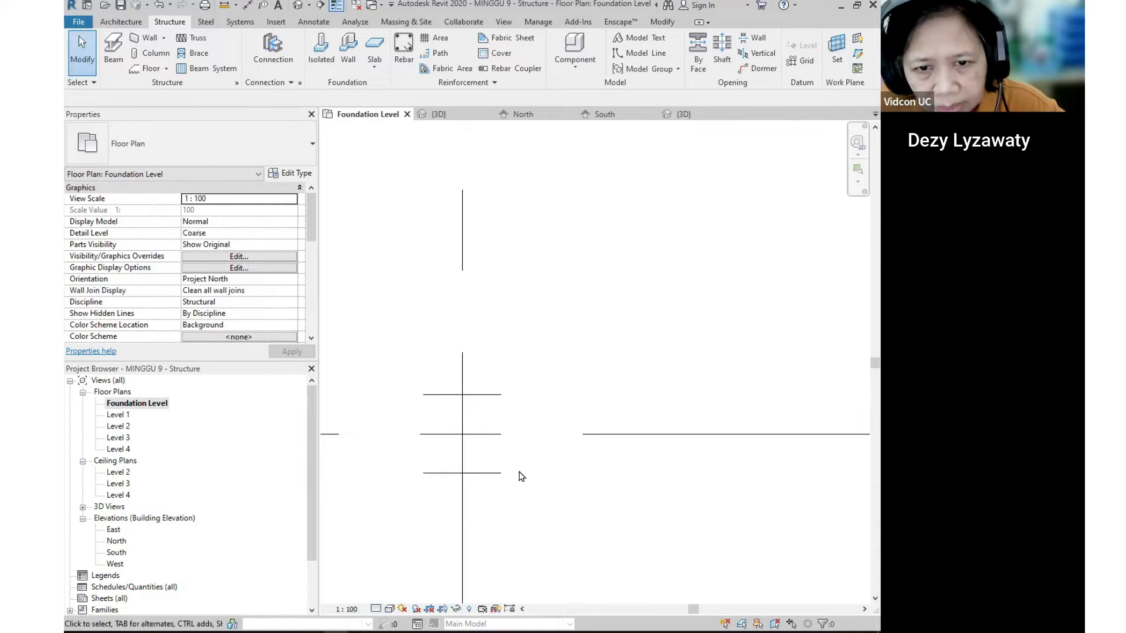
click(376, 610)
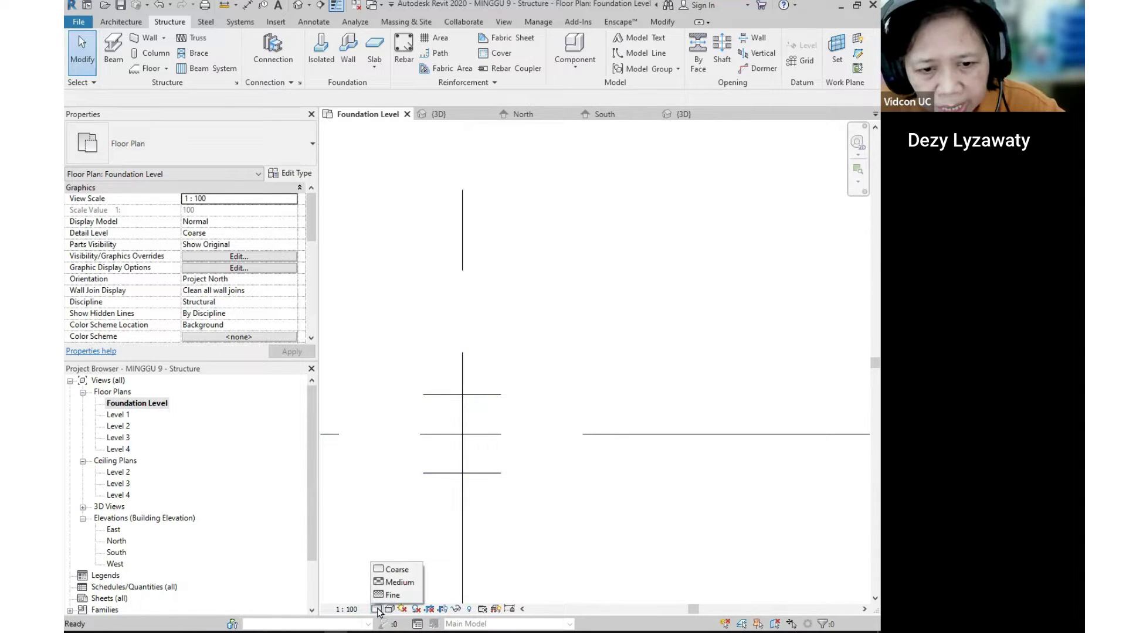
click(410, 585)
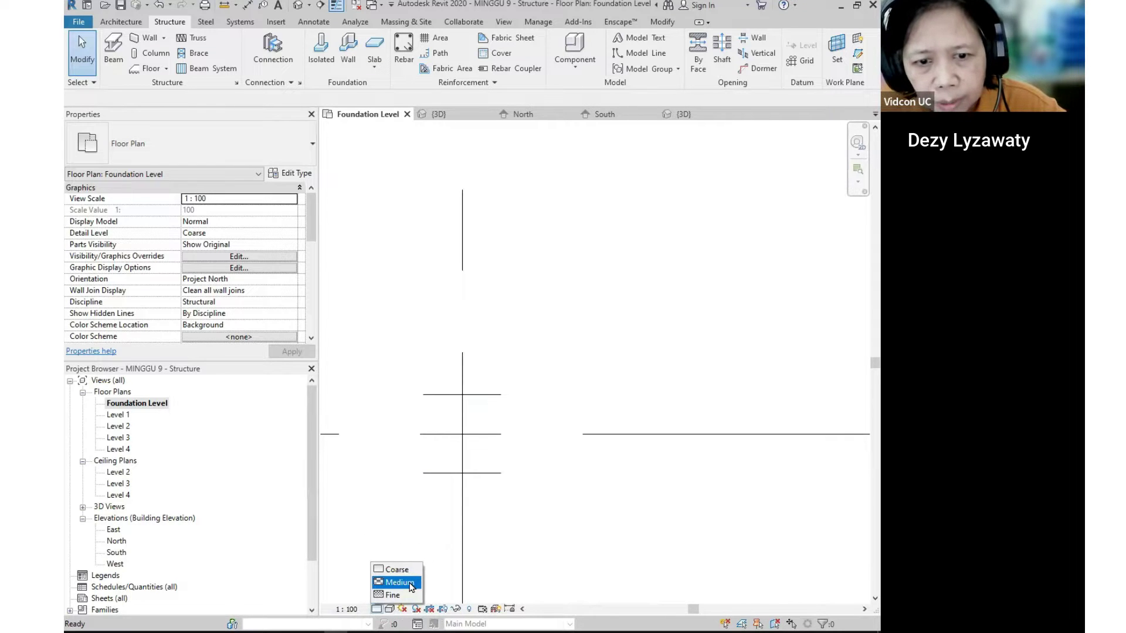
click(411, 584)
scroll(586, 522, down, 6)
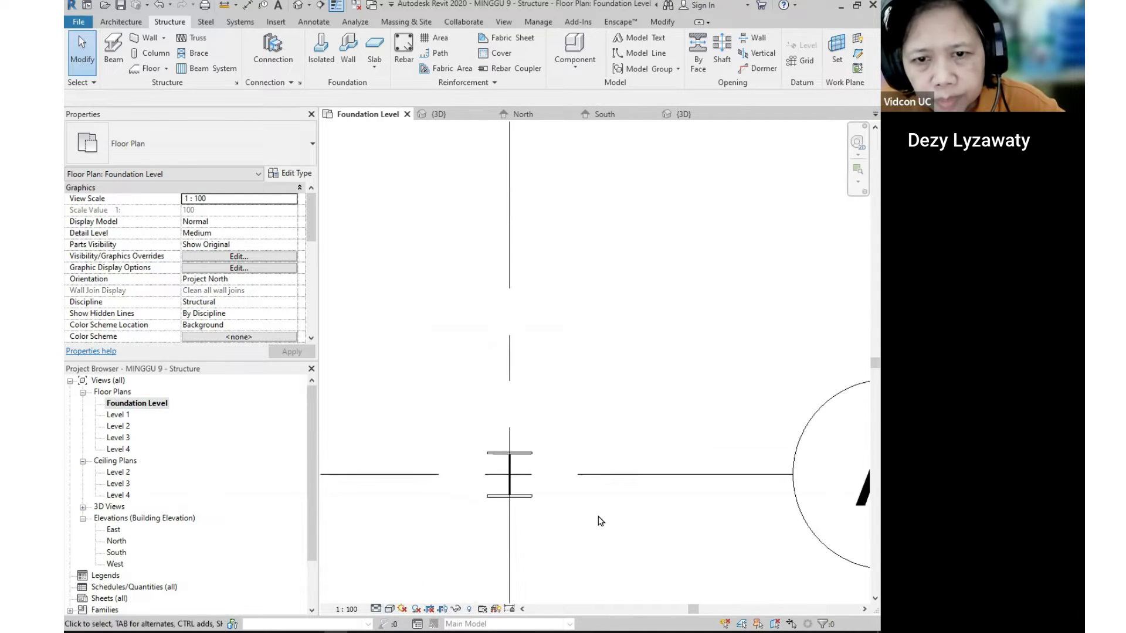
mouse_move(574, 509)
middle_down()
mouse_move(748, 484)
mouse_move(763, 460)
mouse_move(754, 466)
middle_up()
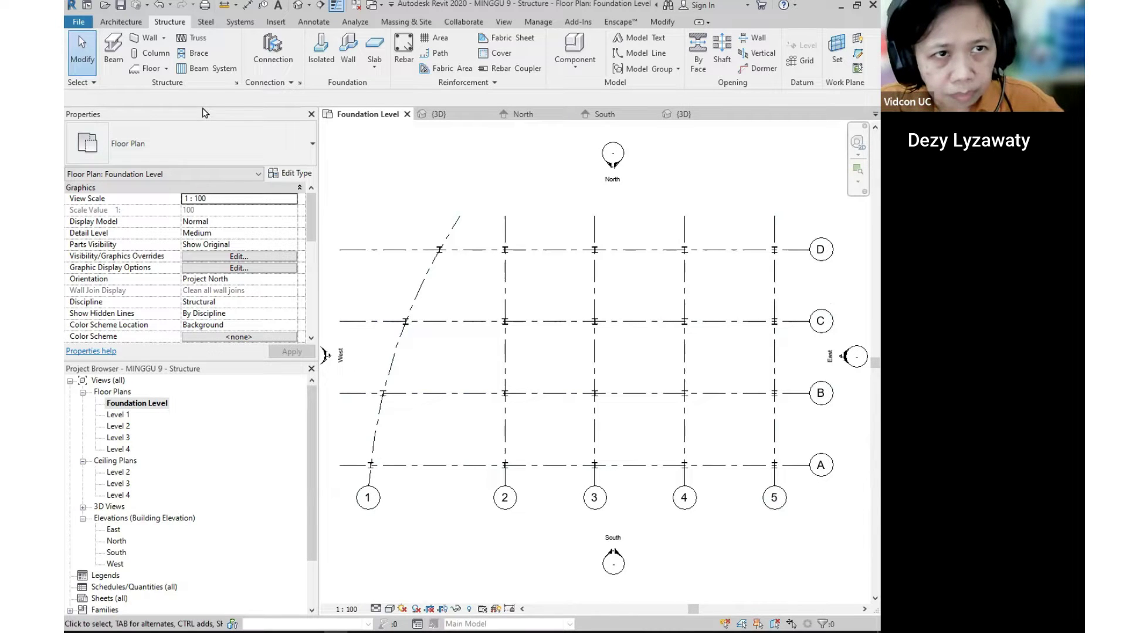
click(167, 69)
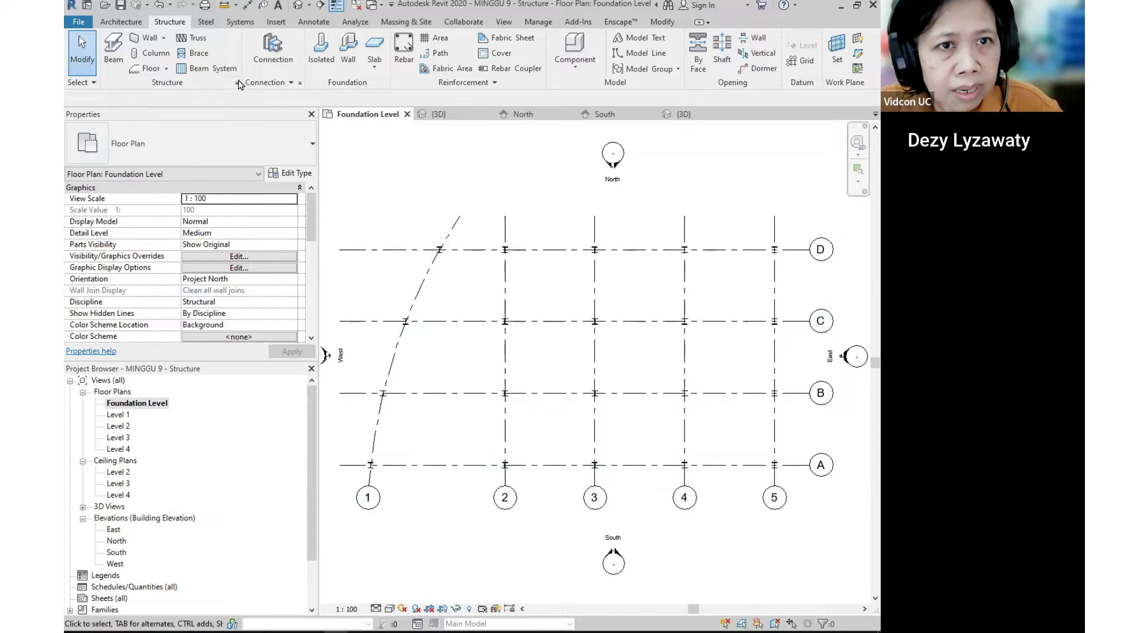
click(236, 83)
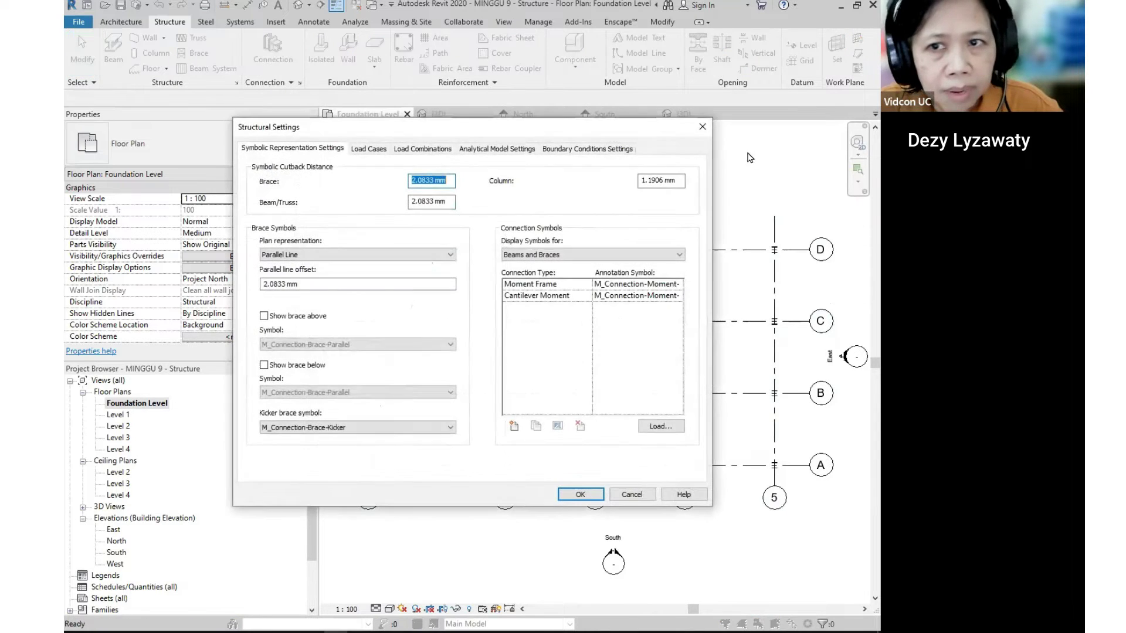
click(701, 120)
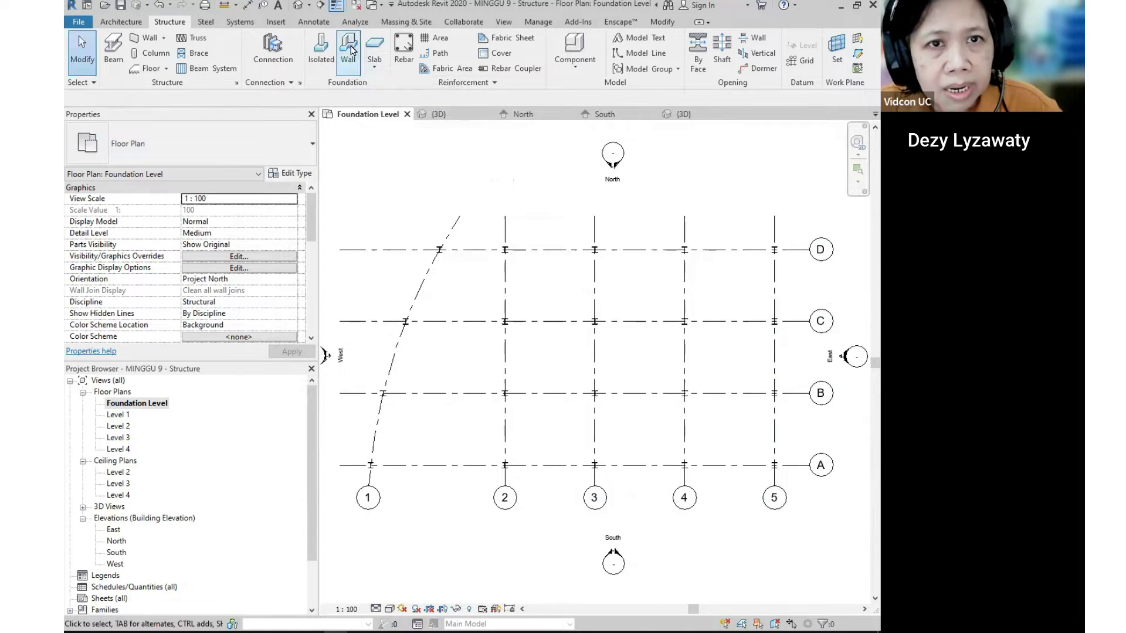
- Place an isolated M_Footing-Rectangular foundation, type 1800 x 1200 x 450mm, at the intersection of grids 5 and D
click(322, 57)
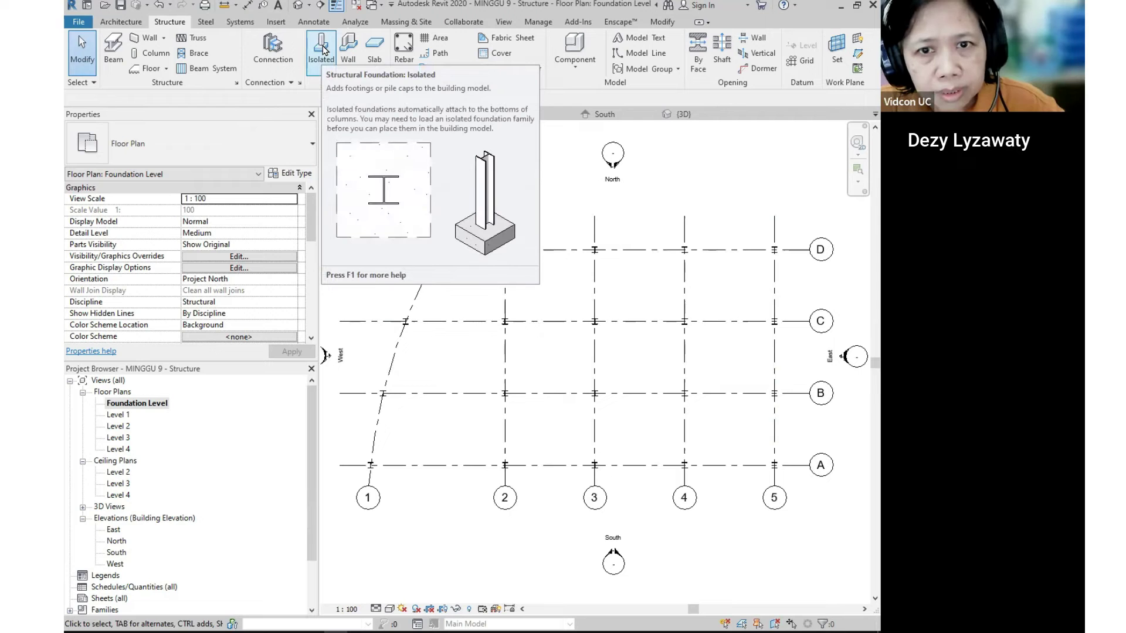
click(324, 50)
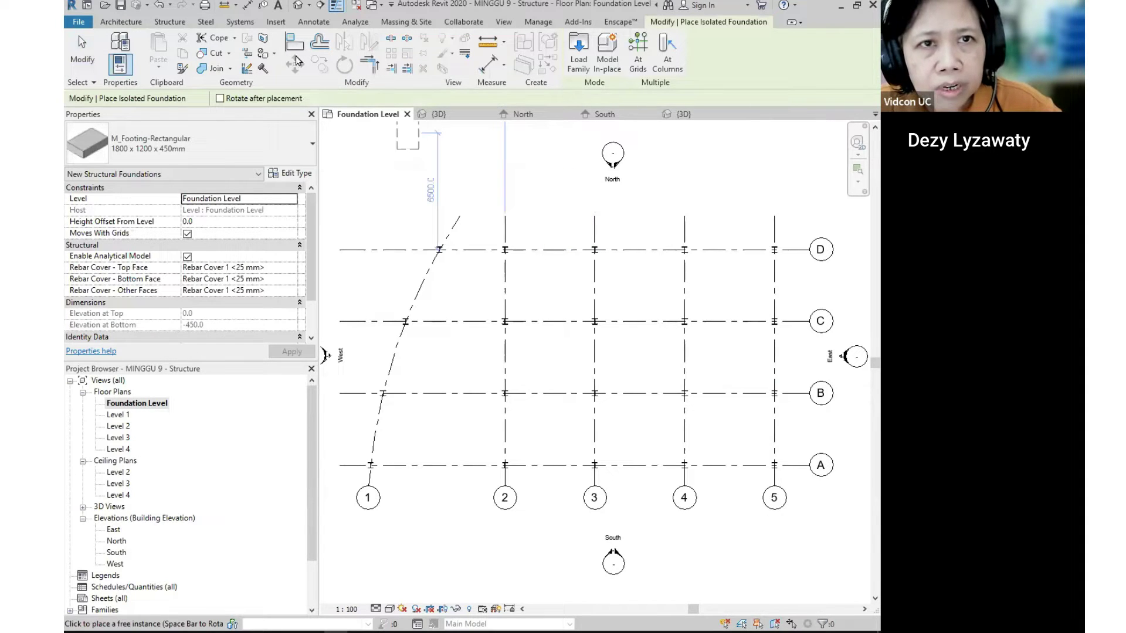
key(Escape)
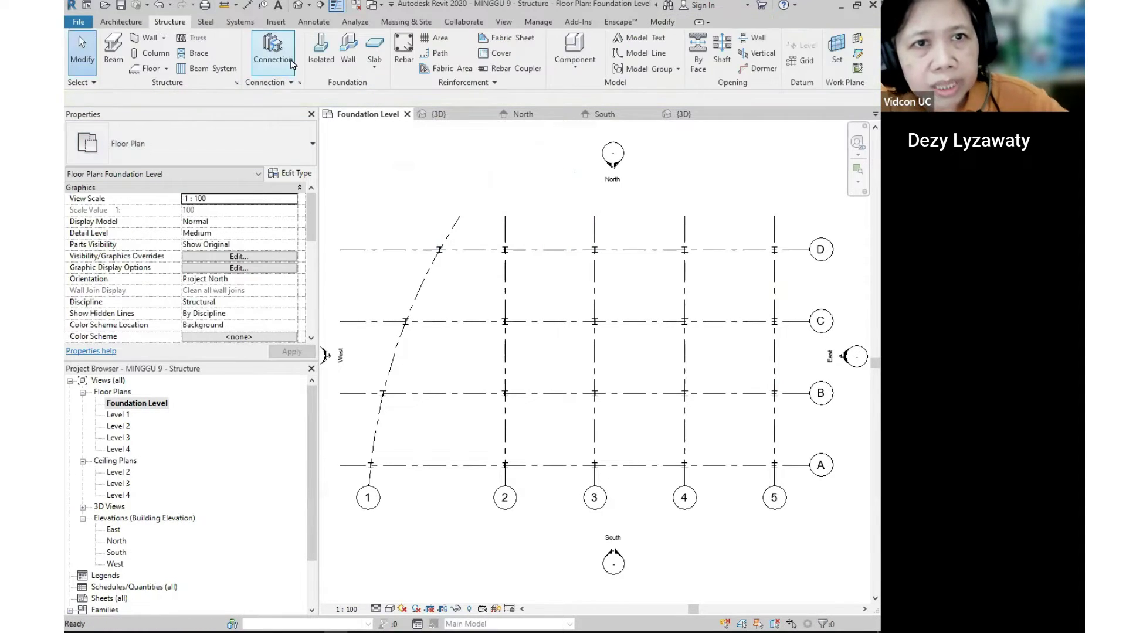
click(318, 65)
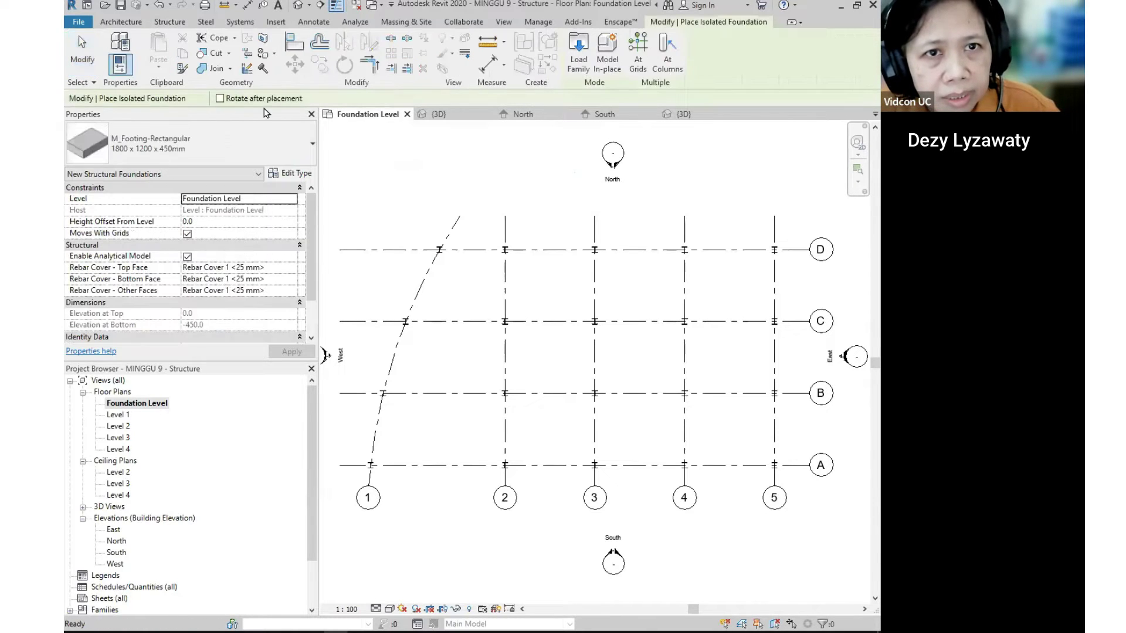
click(232, 146)
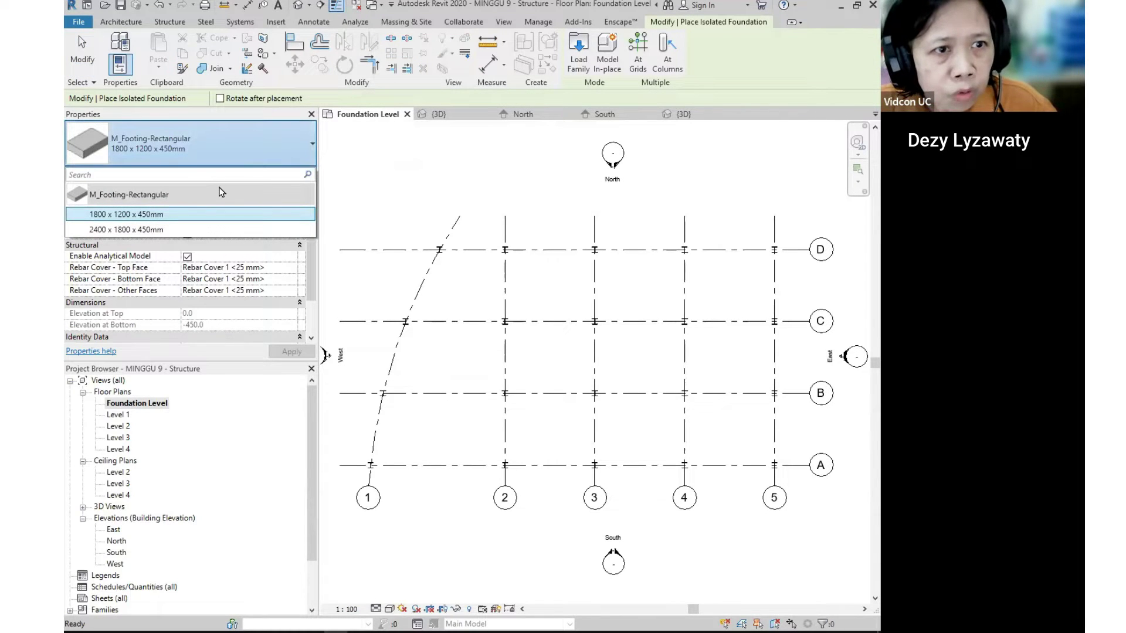
click(168, 216)
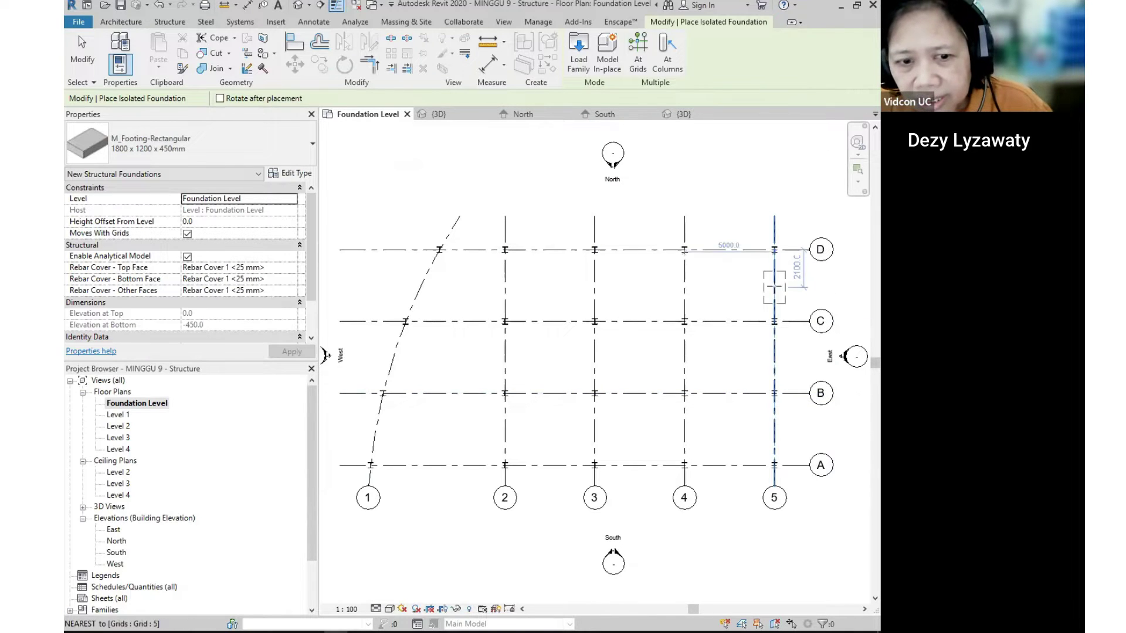
click(774, 249)
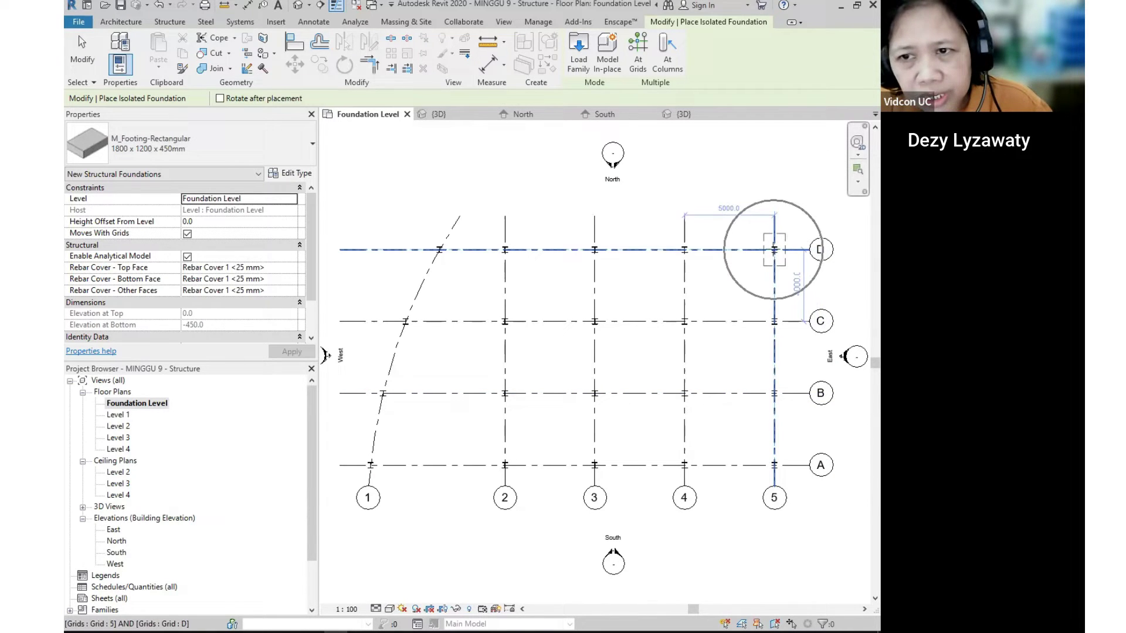
click(774, 249)
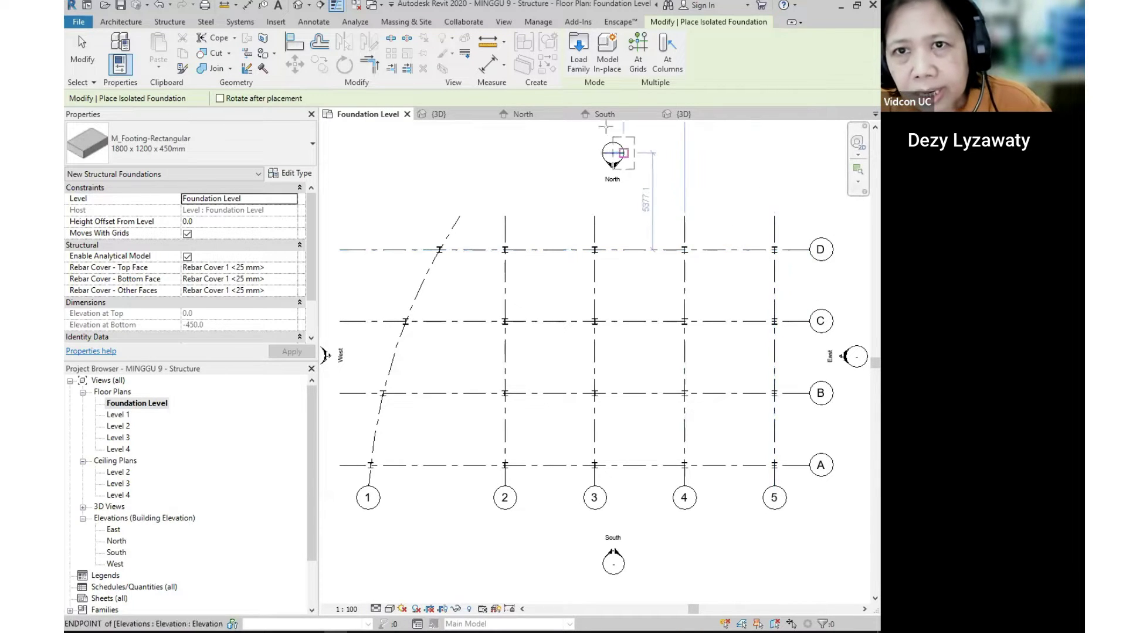
- Place 1800 x 1200 x 450mm rectangular footings at all intersections of grids 1–5 and A–D using At Grids
click(639, 69)
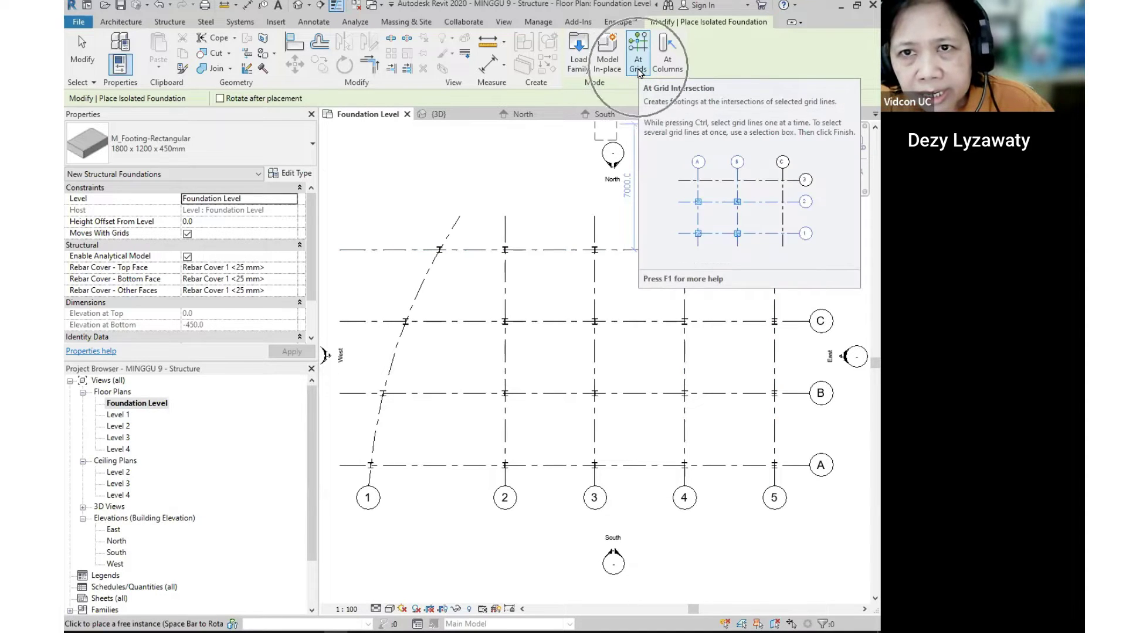
click(639, 69)
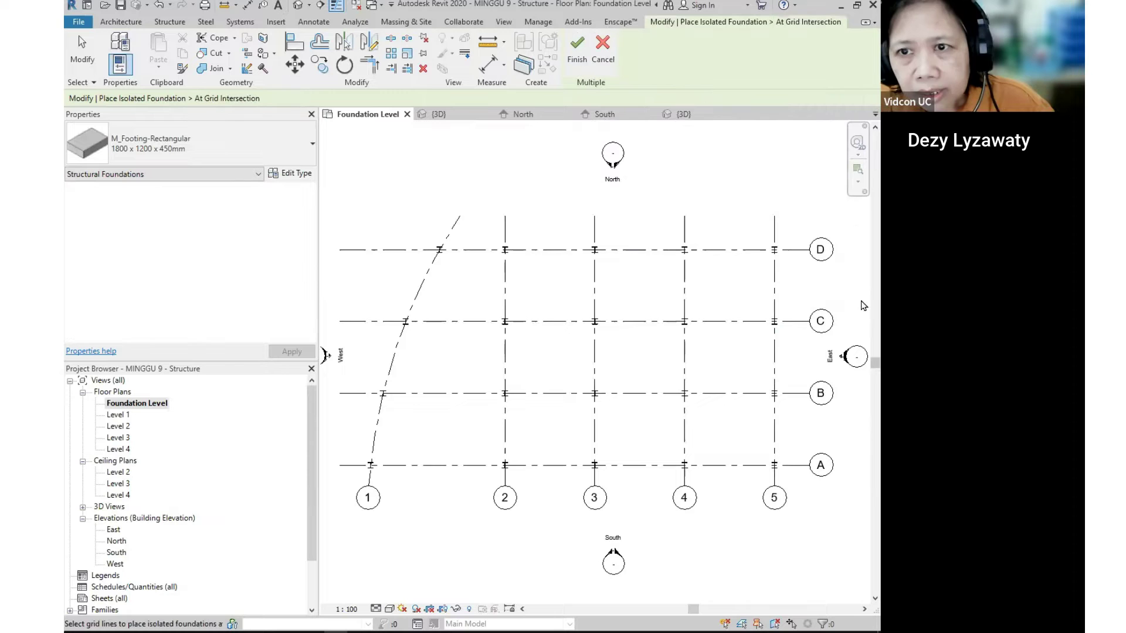
drag(796, 232, 368, 479)
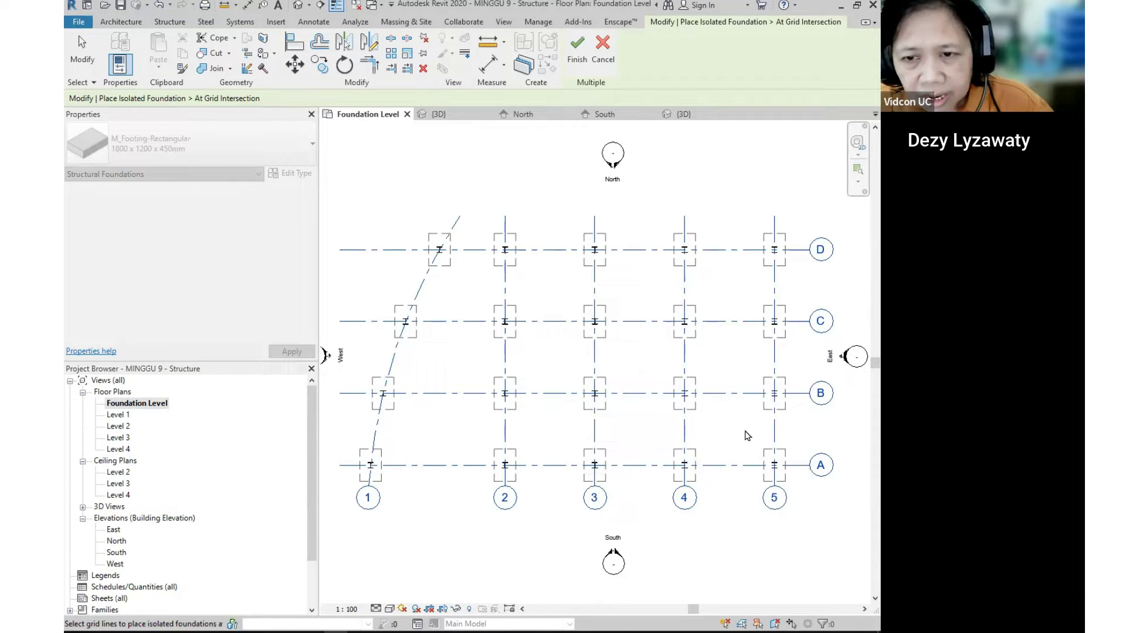
click(576, 59)
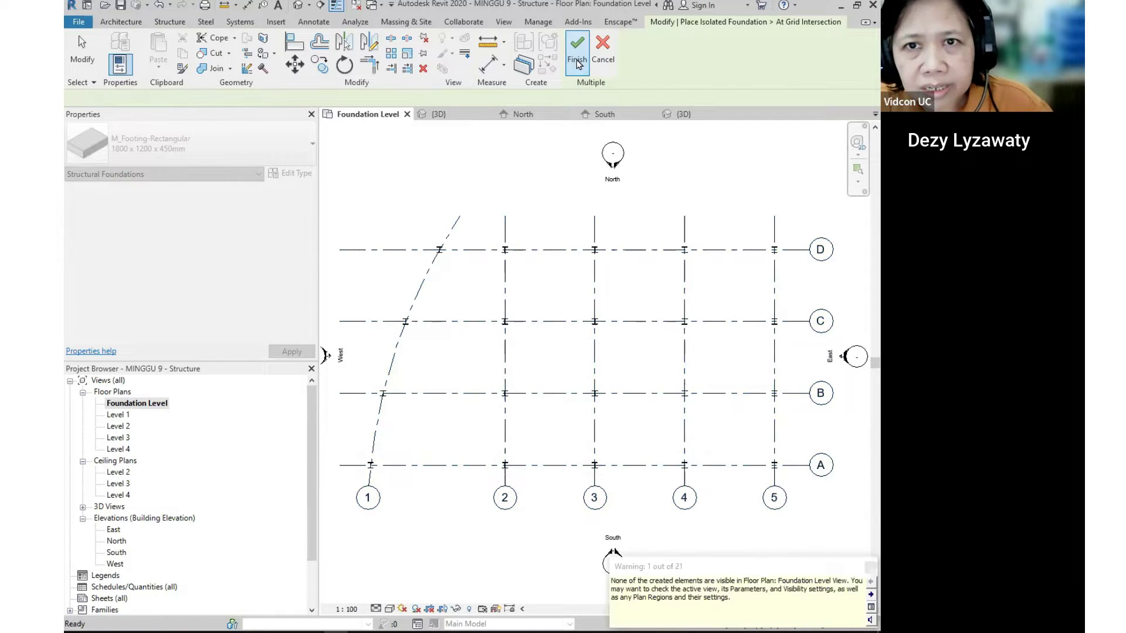